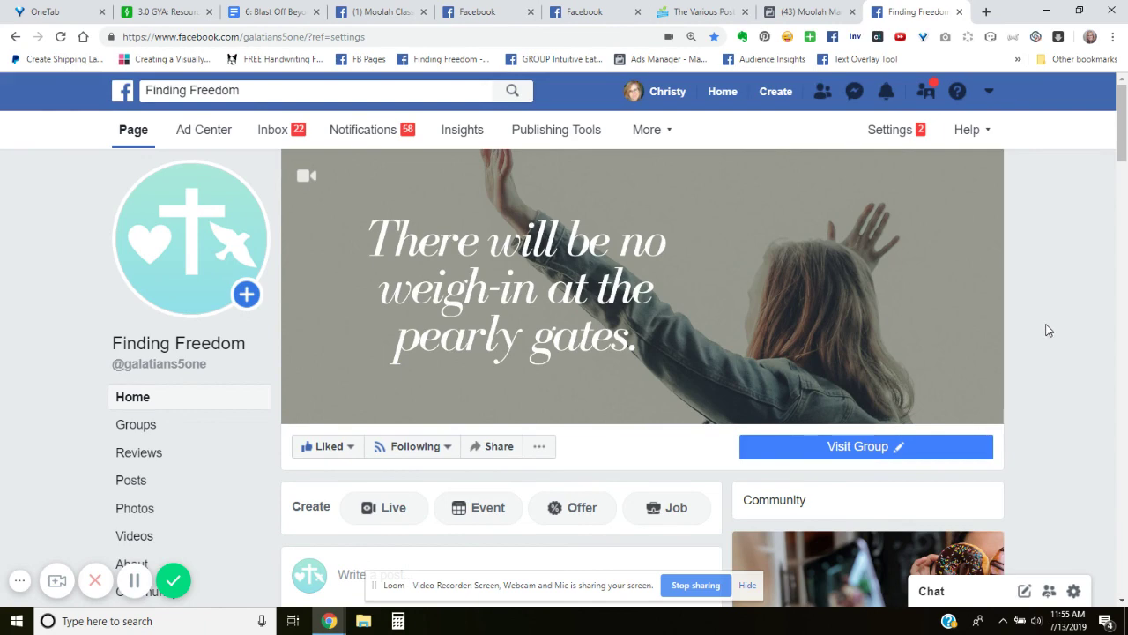
Step: Open the page's post composer and browse all available post options
scroll(1049, 327, down, 2)
scroll(1045, 324, down, 2)
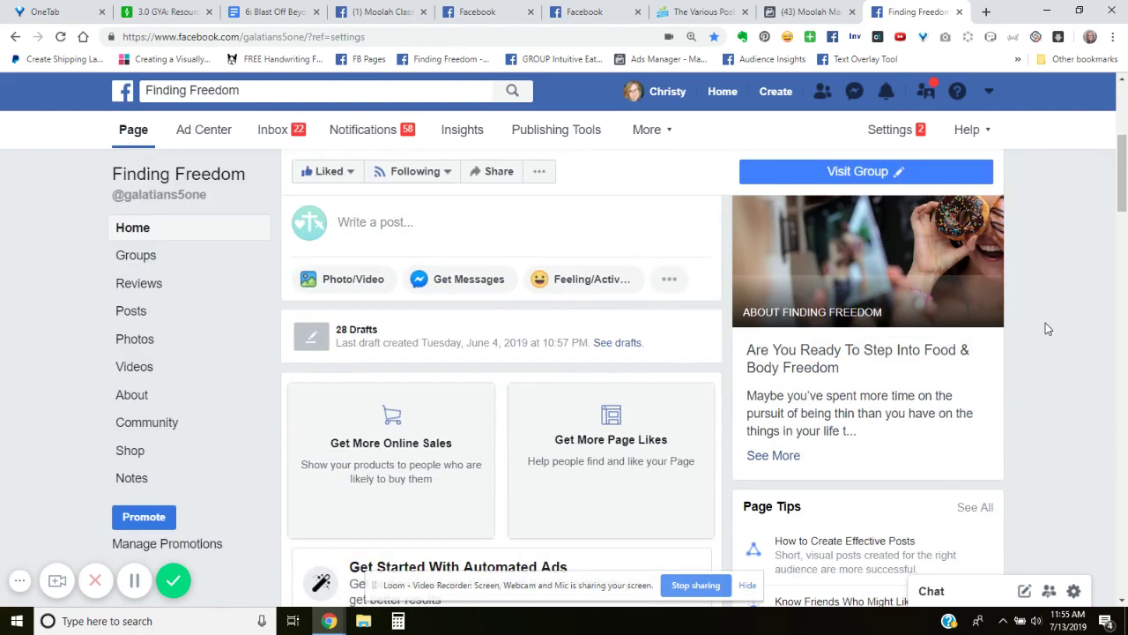
click(366, 222)
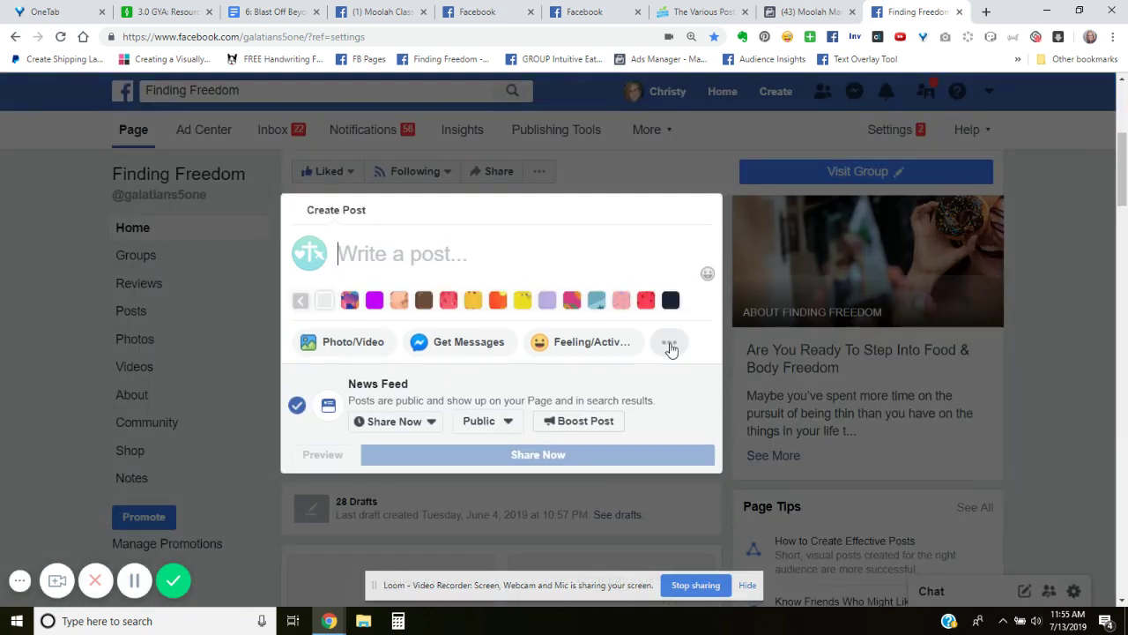
click(670, 346)
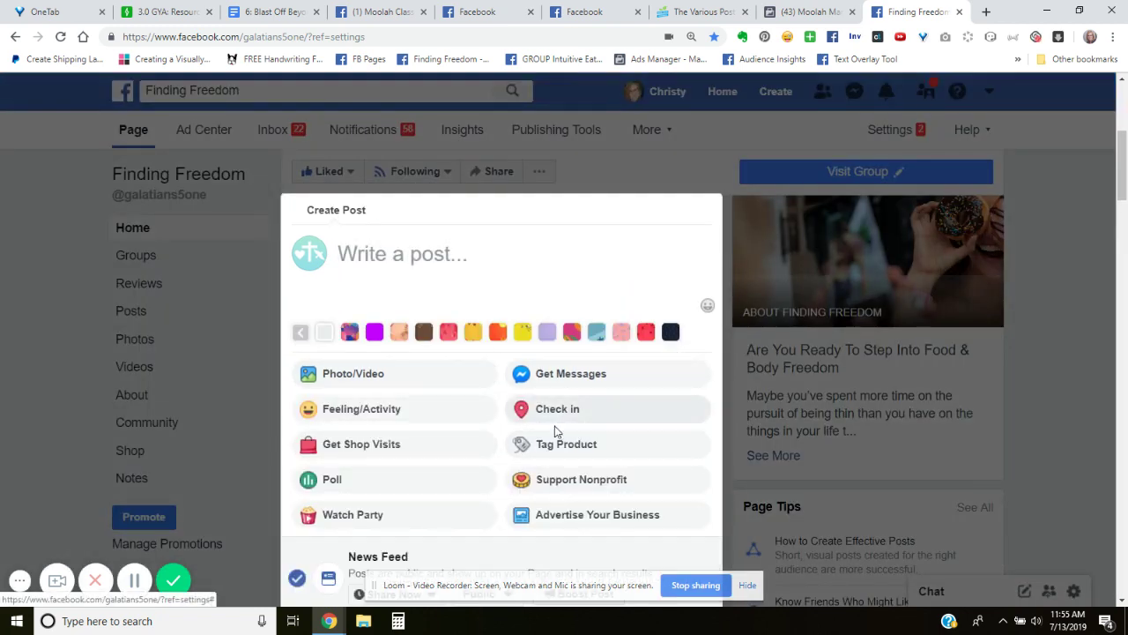
scroll(677, 427, down, 3)
scroll(677, 427, down, 2)
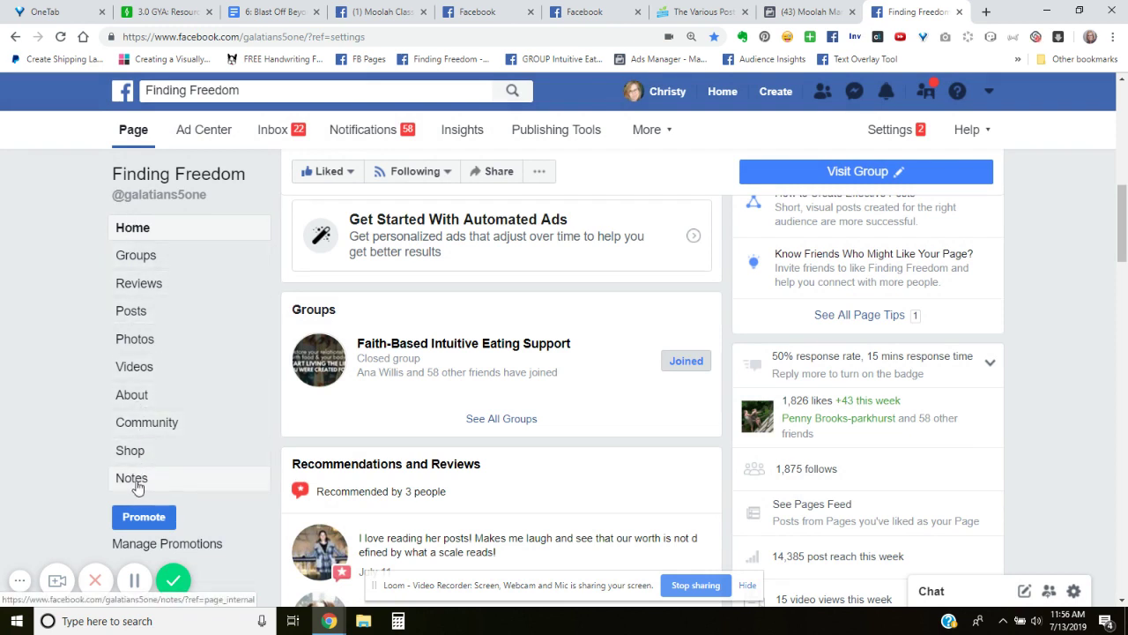
Step: Review the Templates and Tabs settings and addable tabs, closing without adding any
click(879, 132)
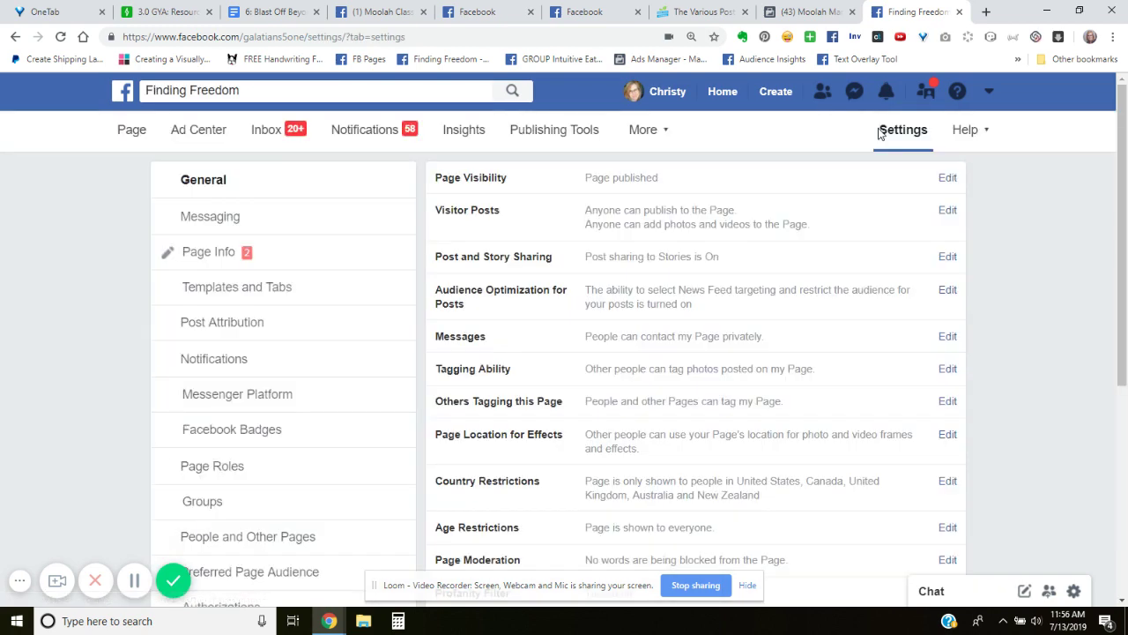
click(233, 293)
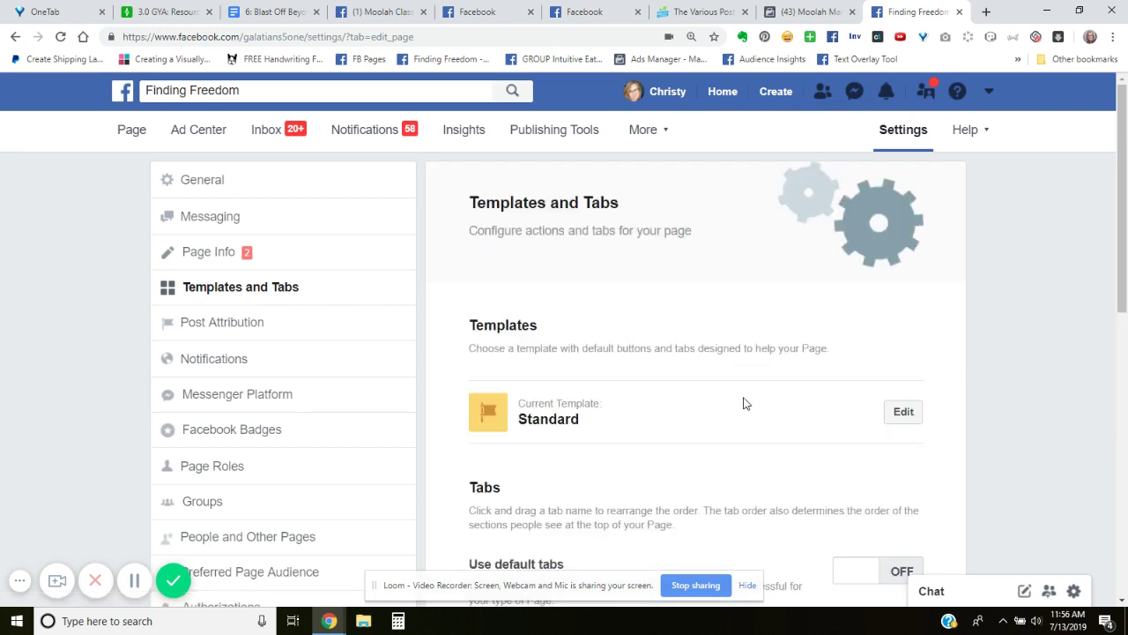
scroll(767, 396, down, 2)
scroll(788, 396, down, 2)
scroll(788, 396, down, 3)
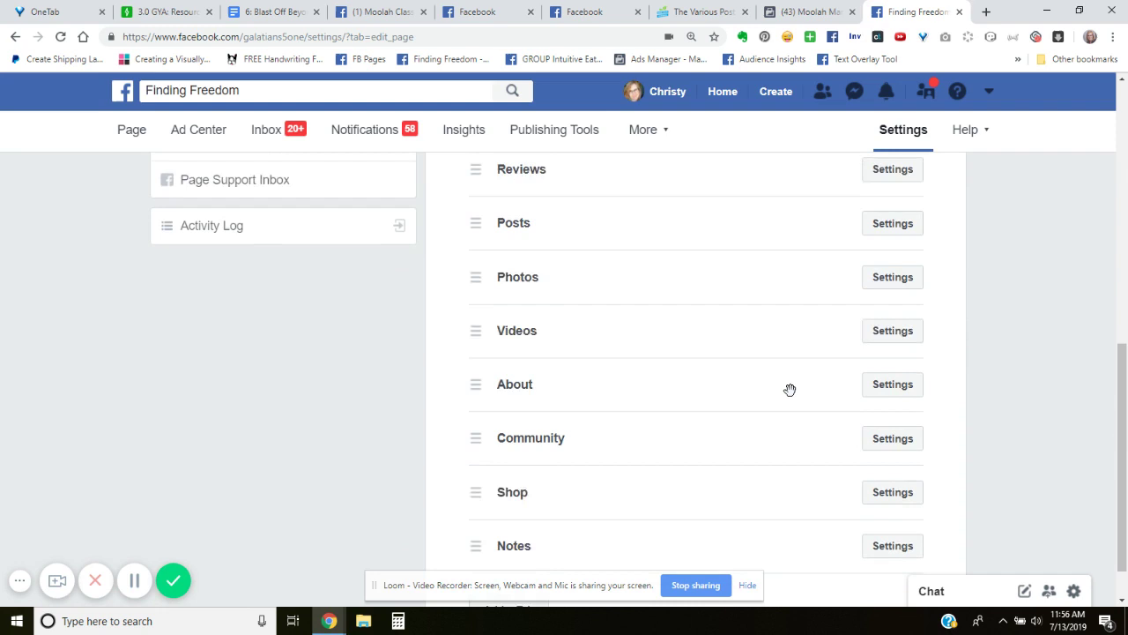
scroll(789, 390, down, 1)
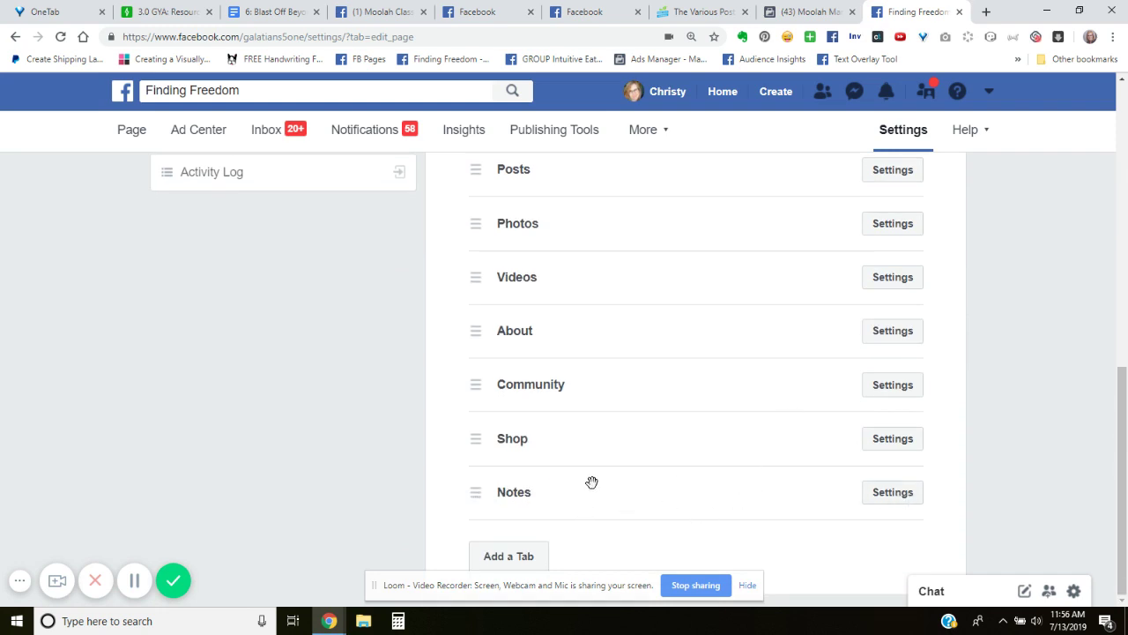
click(529, 556)
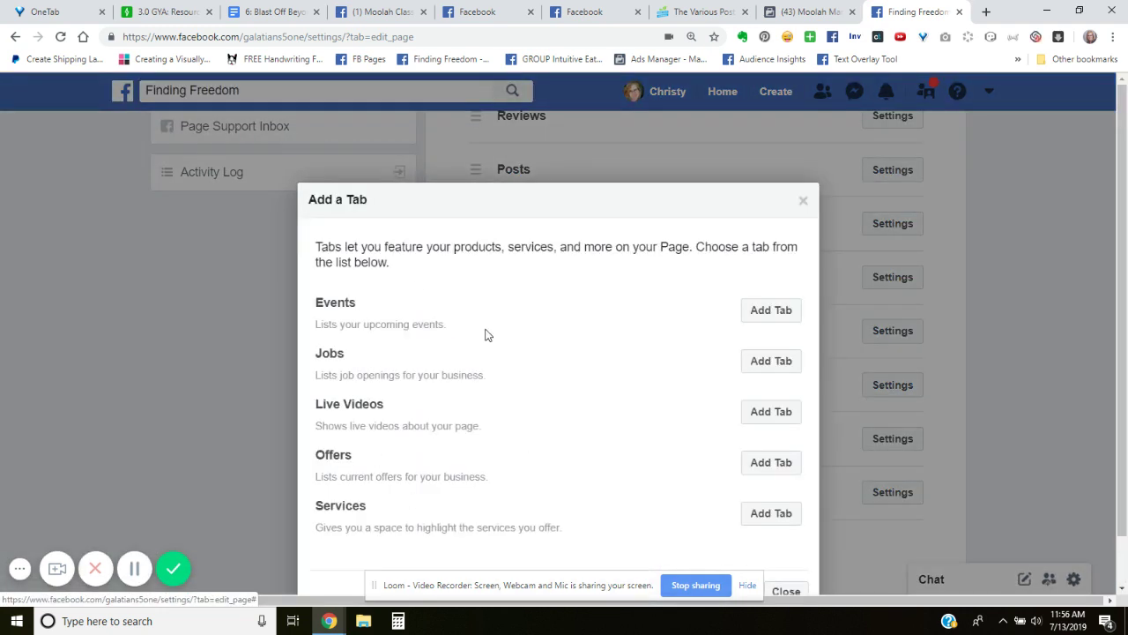
click(787, 591)
scroll(564, 441, up, 4)
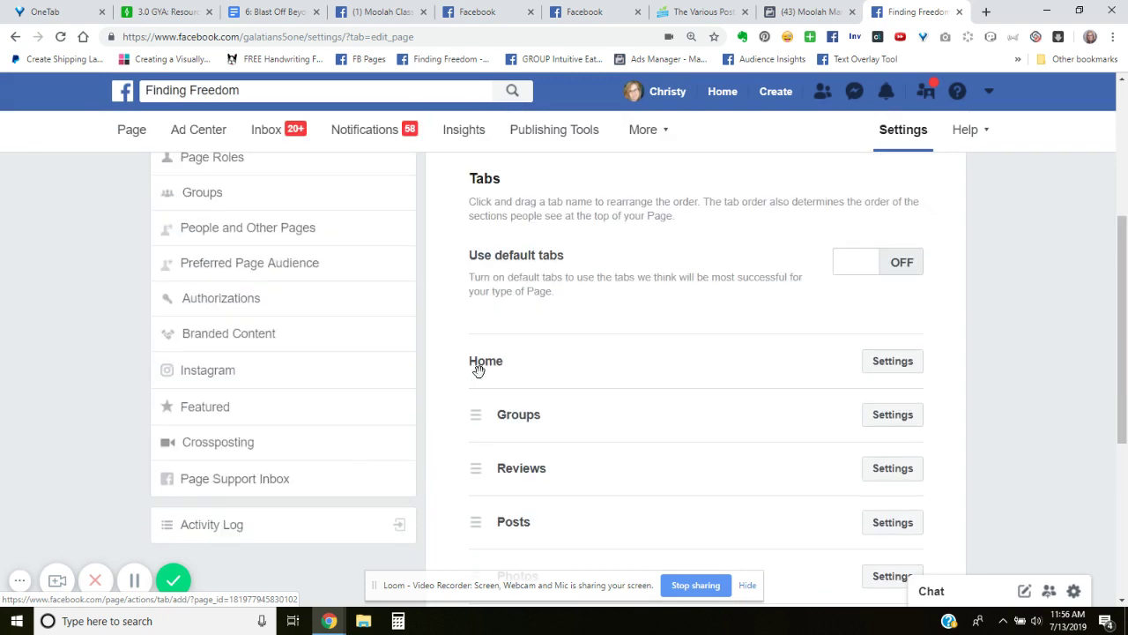
Step: Go from the Finding Freedom home to its Notes section and start a new note
click(141, 148)
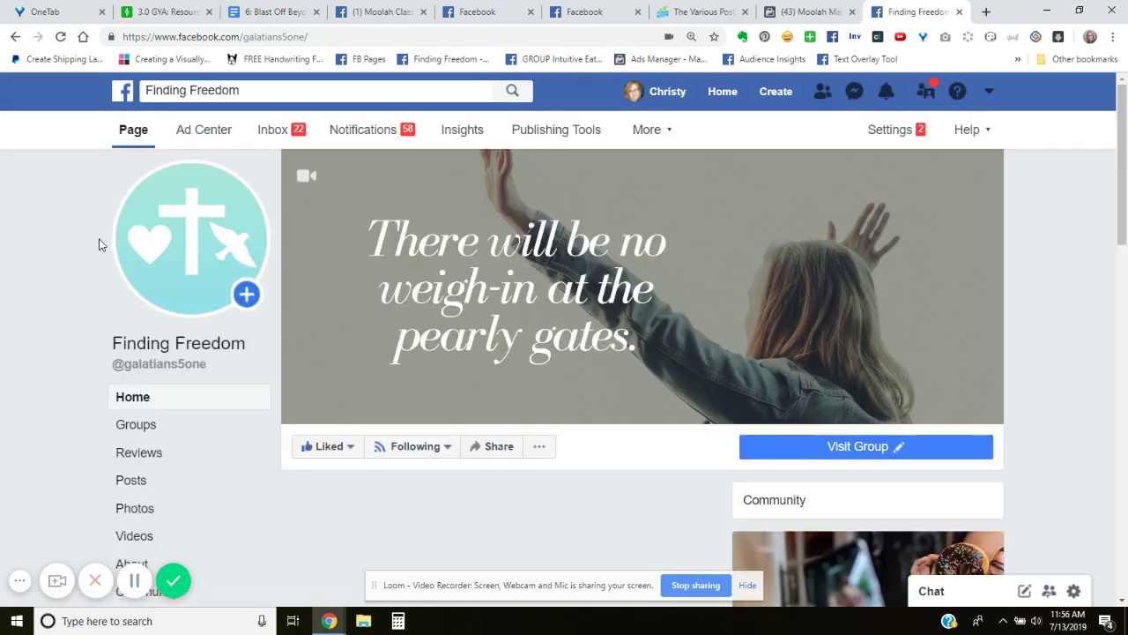
scroll(88, 274, down, 3)
click(137, 486)
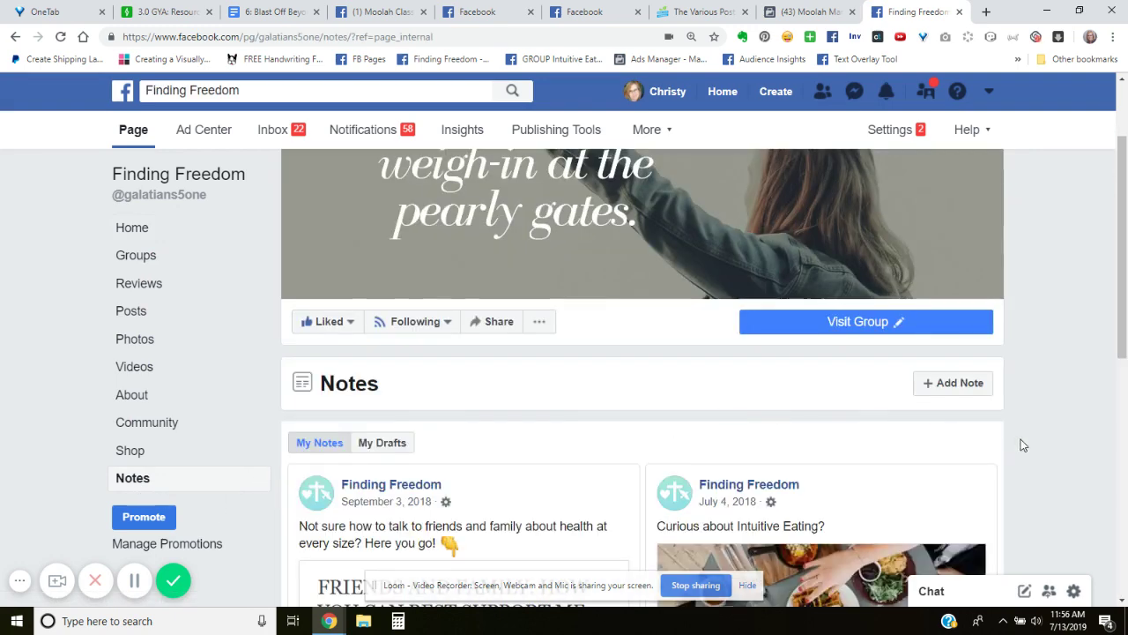
scroll(1022, 443, down, 3)
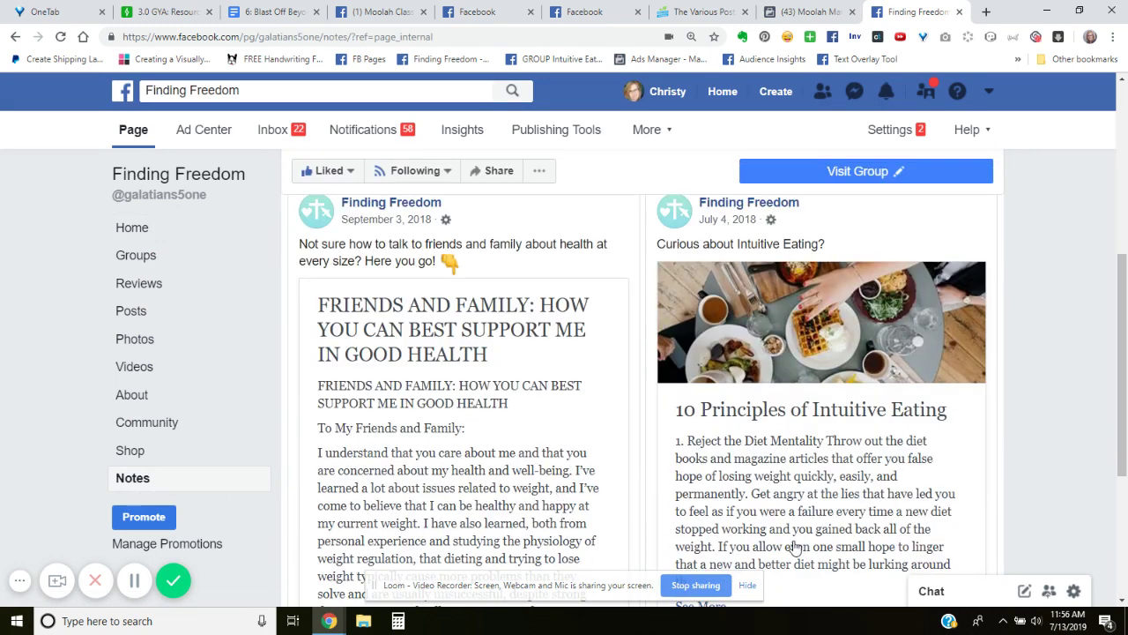
scroll(793, 547, up, 3)
click(957, 391)
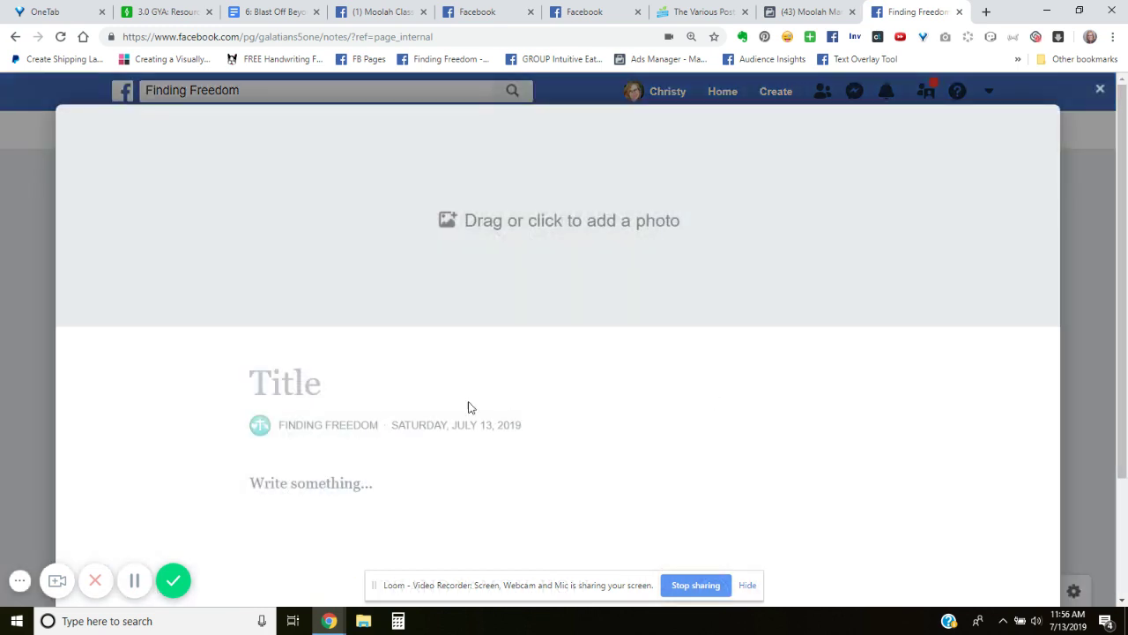
Step: Paste the prepared gluttony article into the empty note body
click(353, 331)
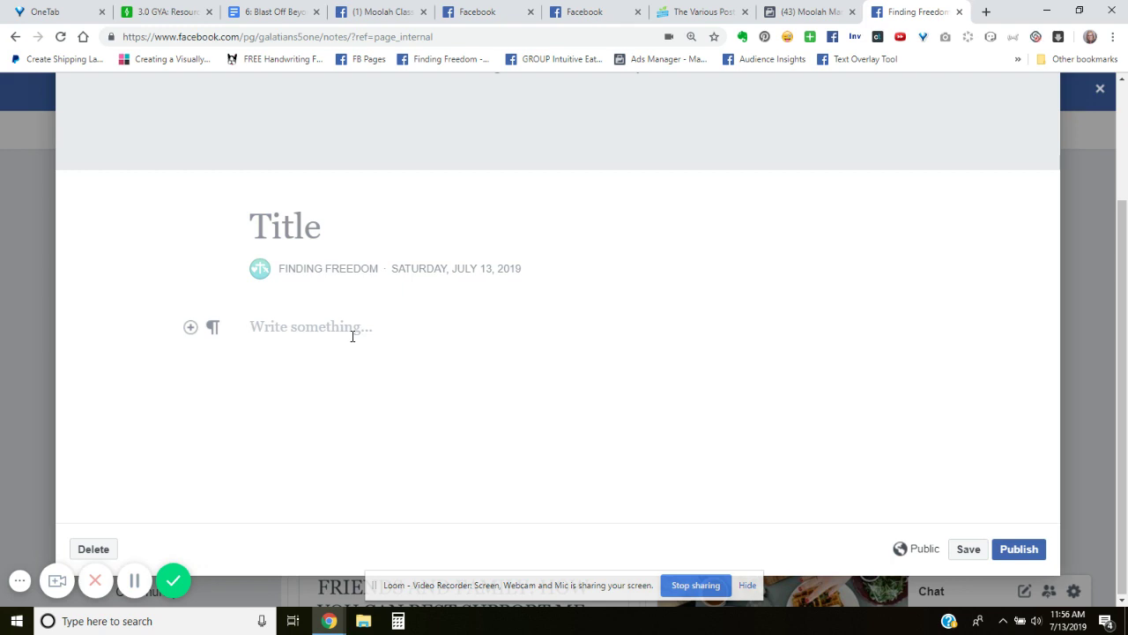
key(ctrl+v)
scroll(412, 363, up, 4)
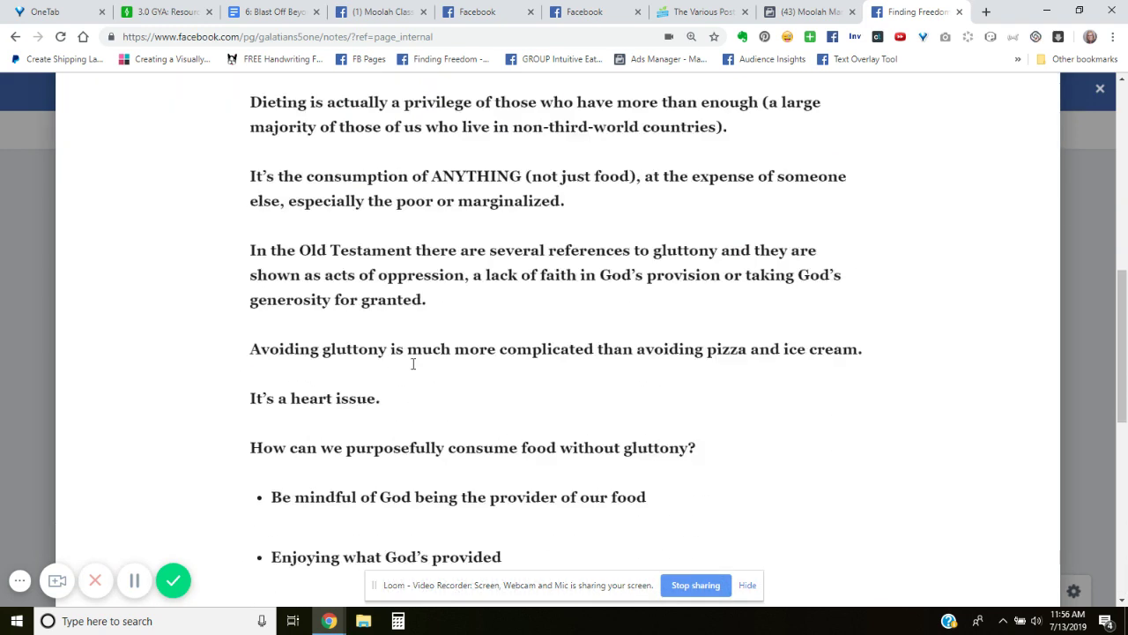
scroll(411, 366, up, 8)
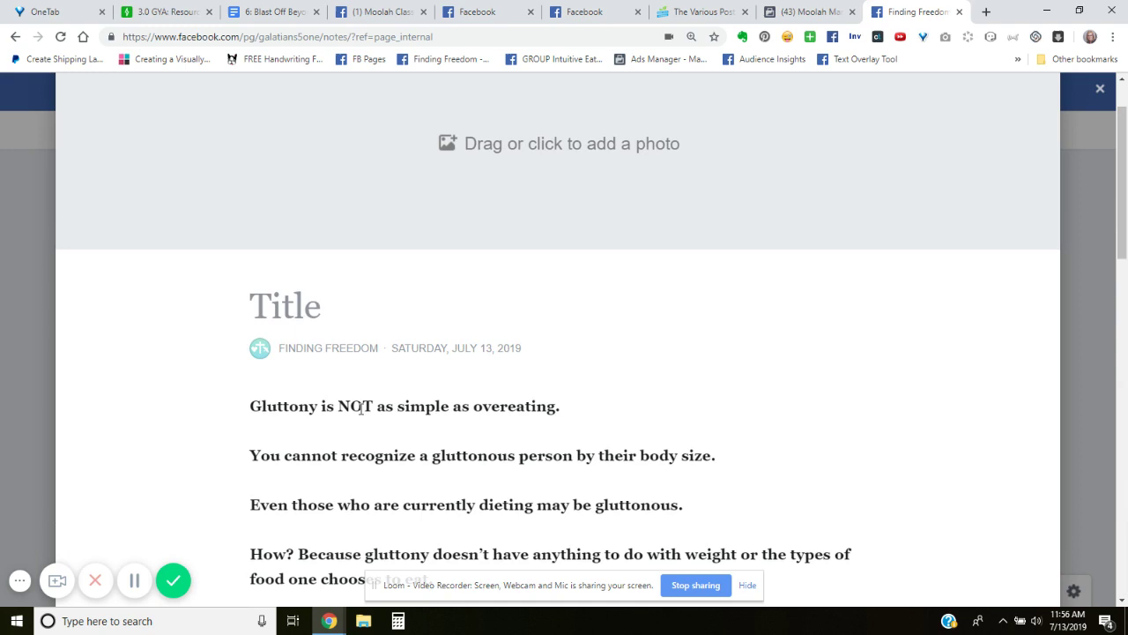
click(212, 411)
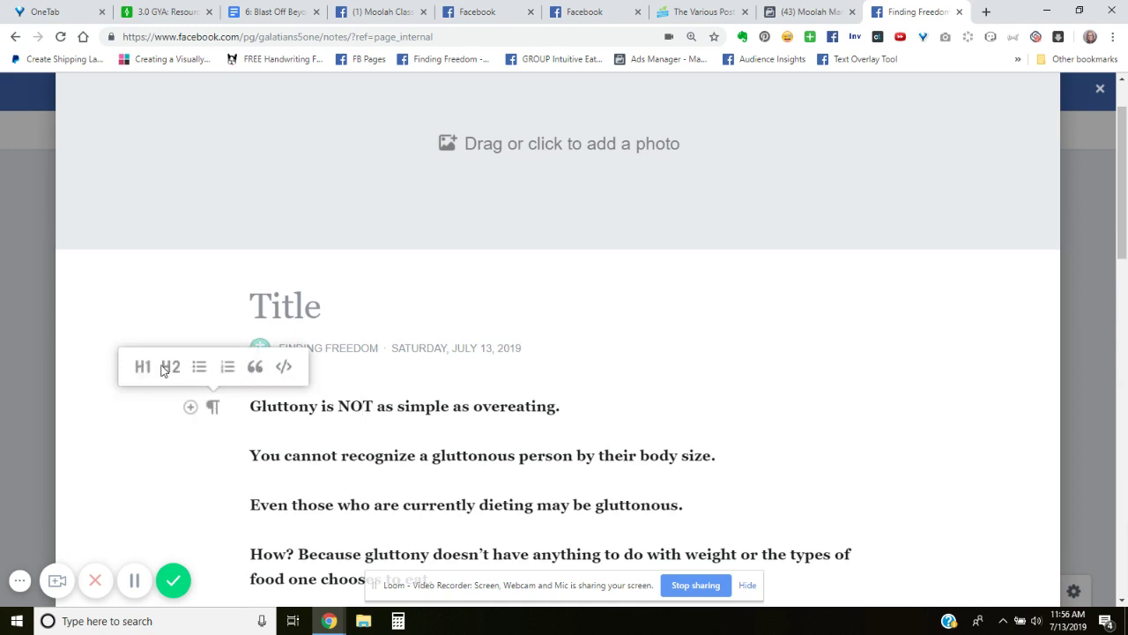
Step: Title the note 'Gluttony is NOT as simple as overeating.' from its opening sentence
click(274, 304)
drag(571, 403, 202, 402)
key(ctrl+c)
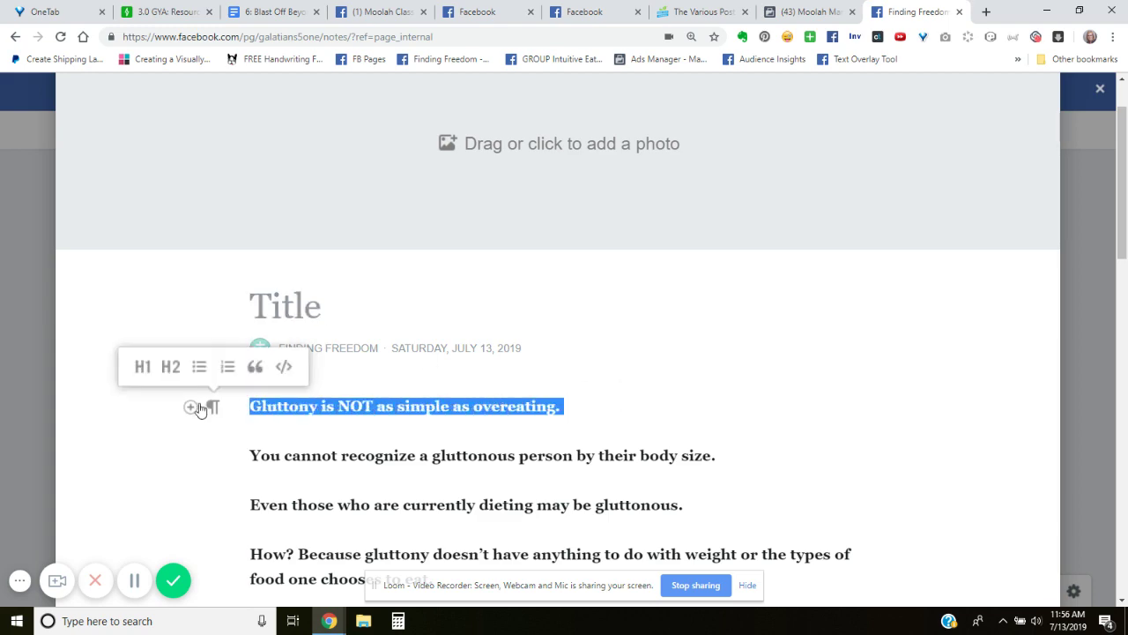
scroll(300, 310, down, 15)
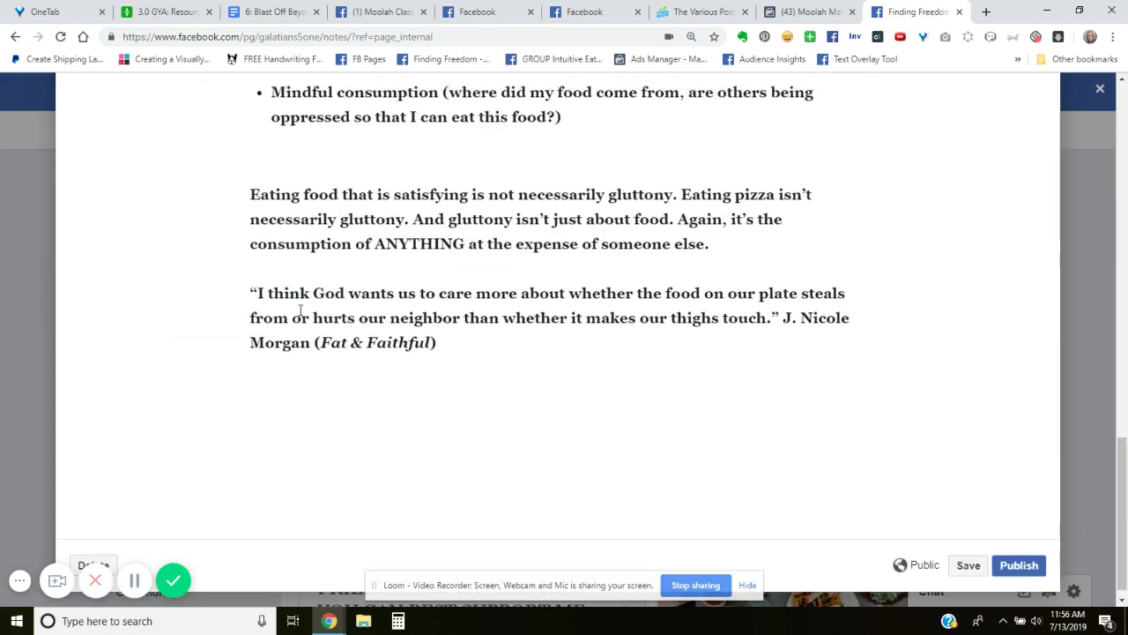
scroll(300, 311, up, 15)
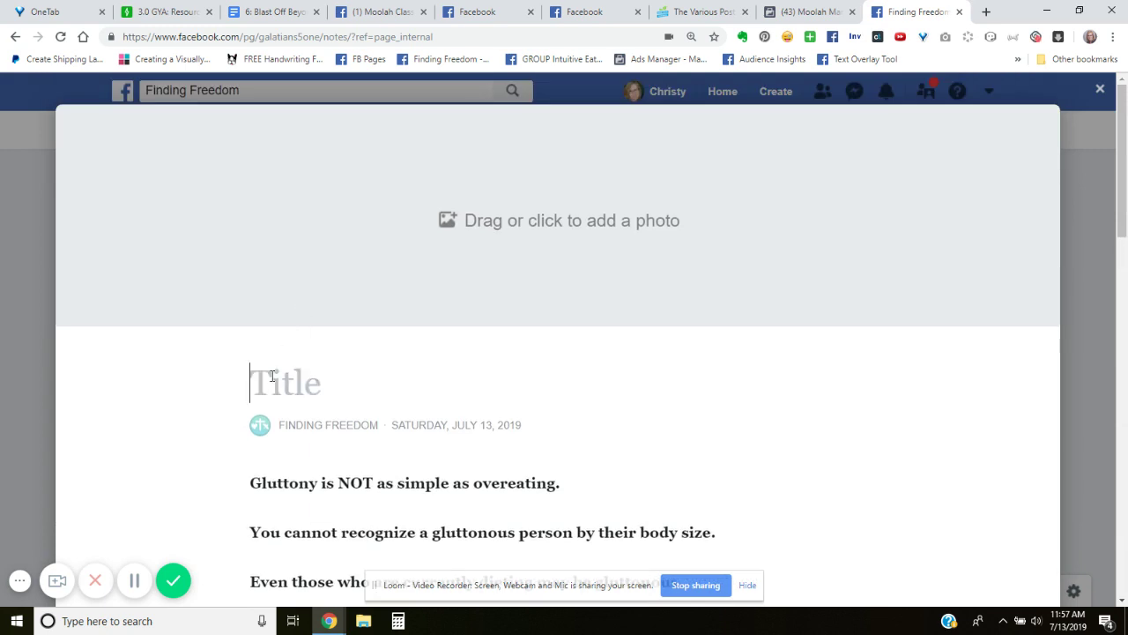
key(ctrl+v)
Step: Start adding a cover photo to the note
click(558, 262)
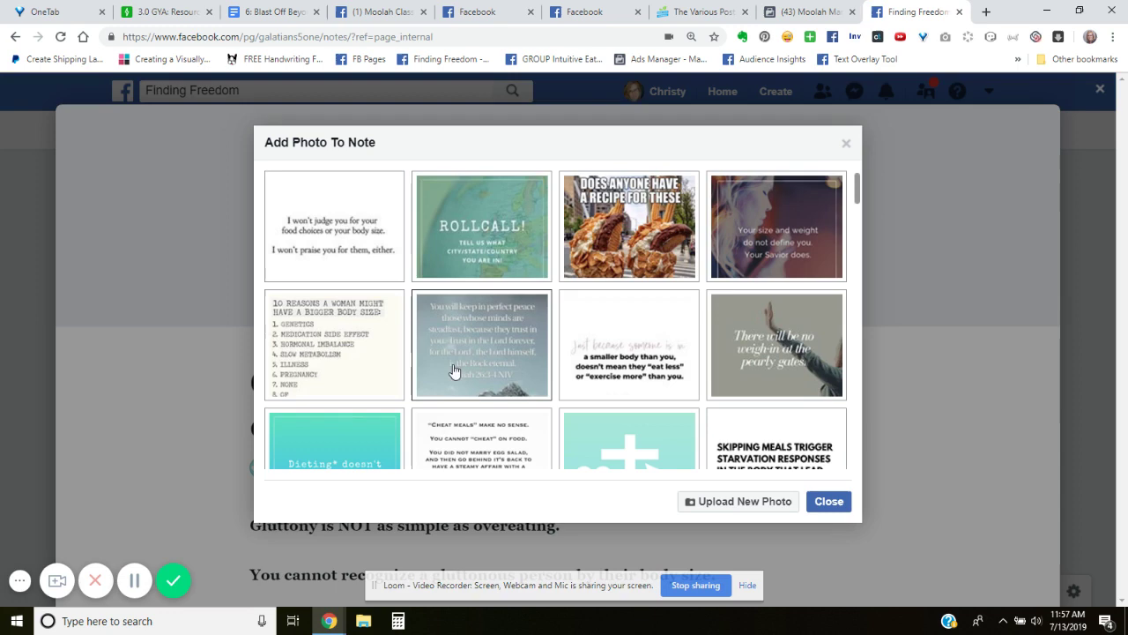
scroll(756, 355, down, 2)
scroll(756, 355, down, 3)
scroll(767, 360, down, 3)
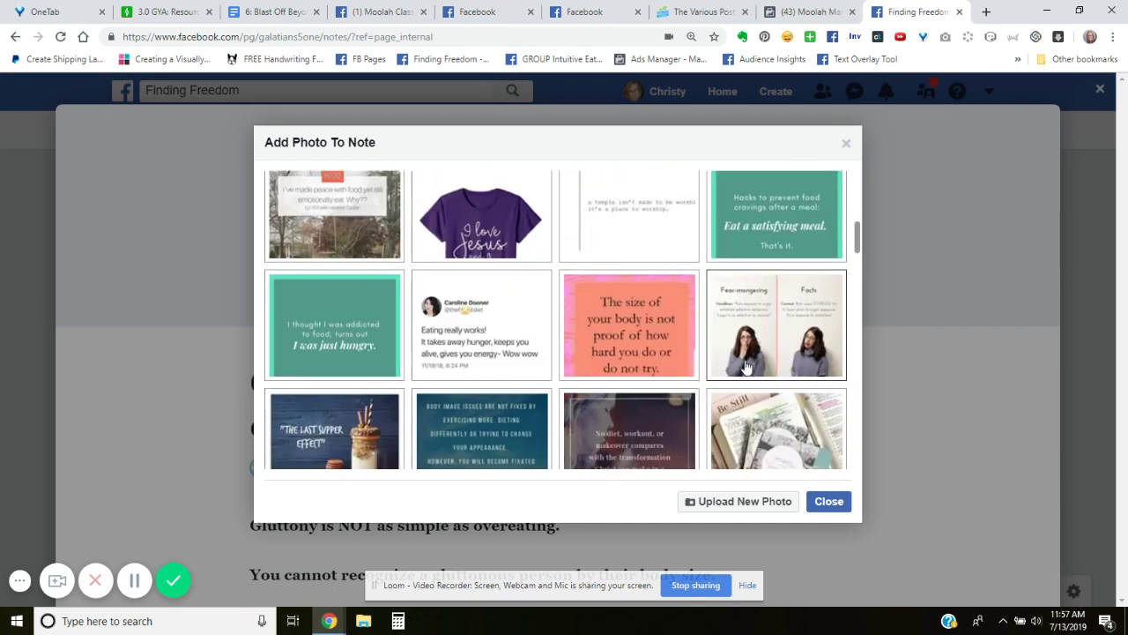
Step: Upload the food photo ali-inay-9858 (1) from Downloads as the note's cover
click(728, 502)
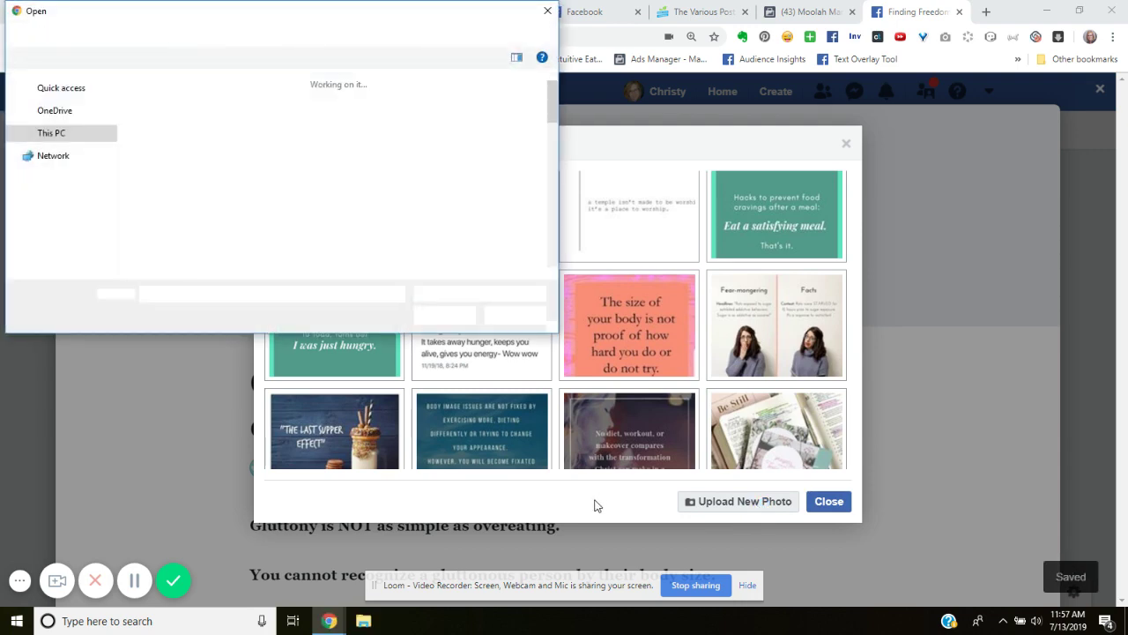
click(446, 32)
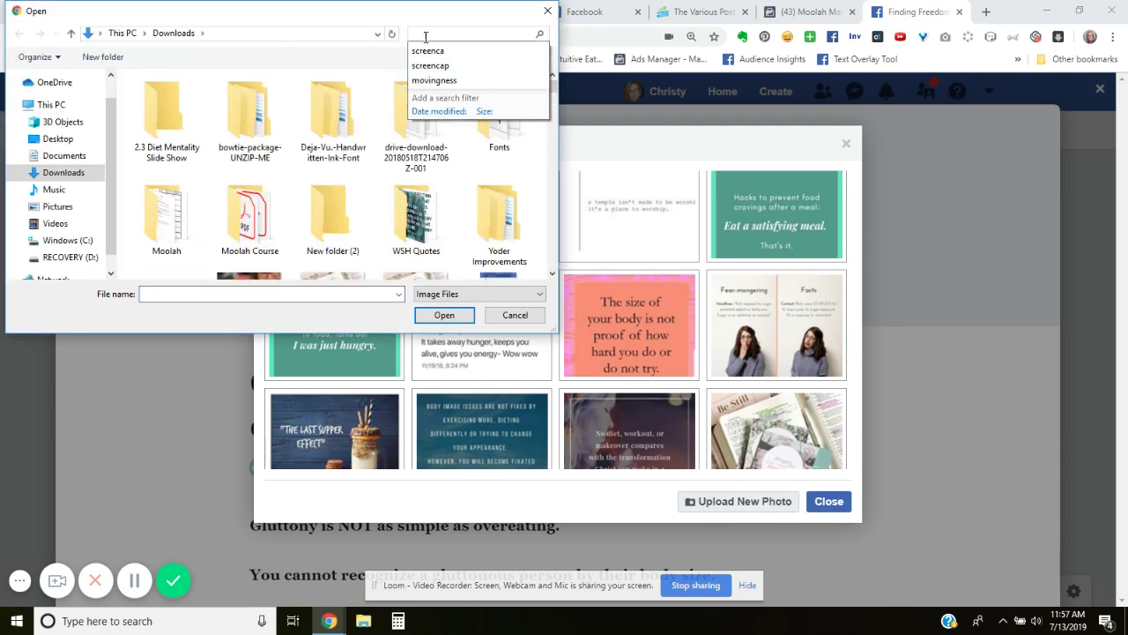
scroll(467, 159, down, 2)
scroll(475, 157, down, 3)
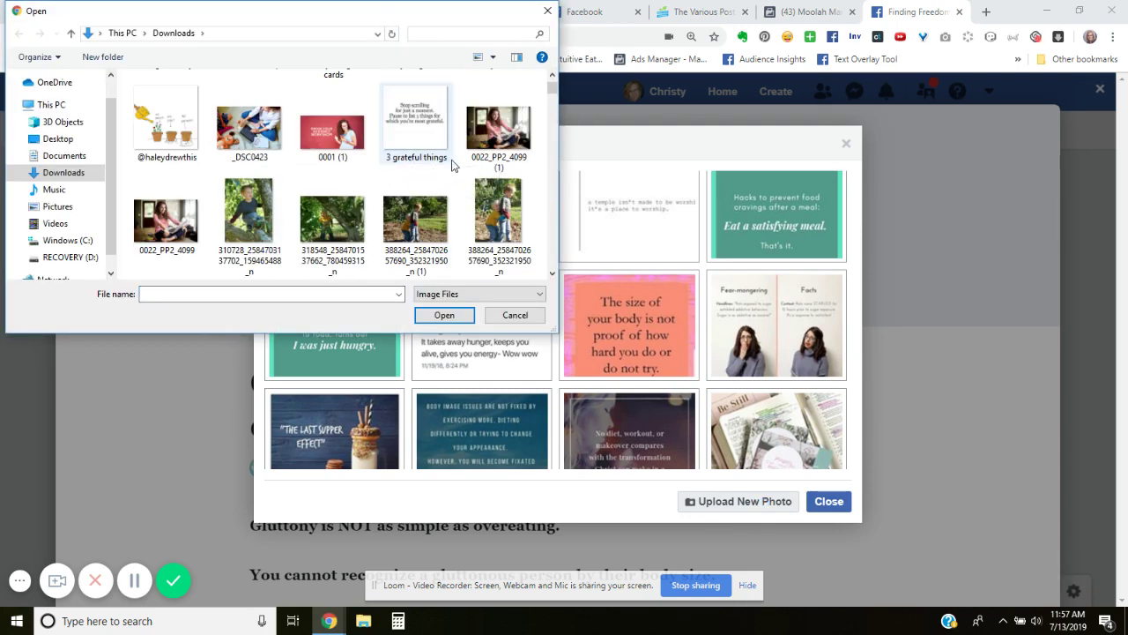
scroll(468, 162, down, 2)
scroll(467, 159, down, 2)
scroll(467, 156, down, 2)
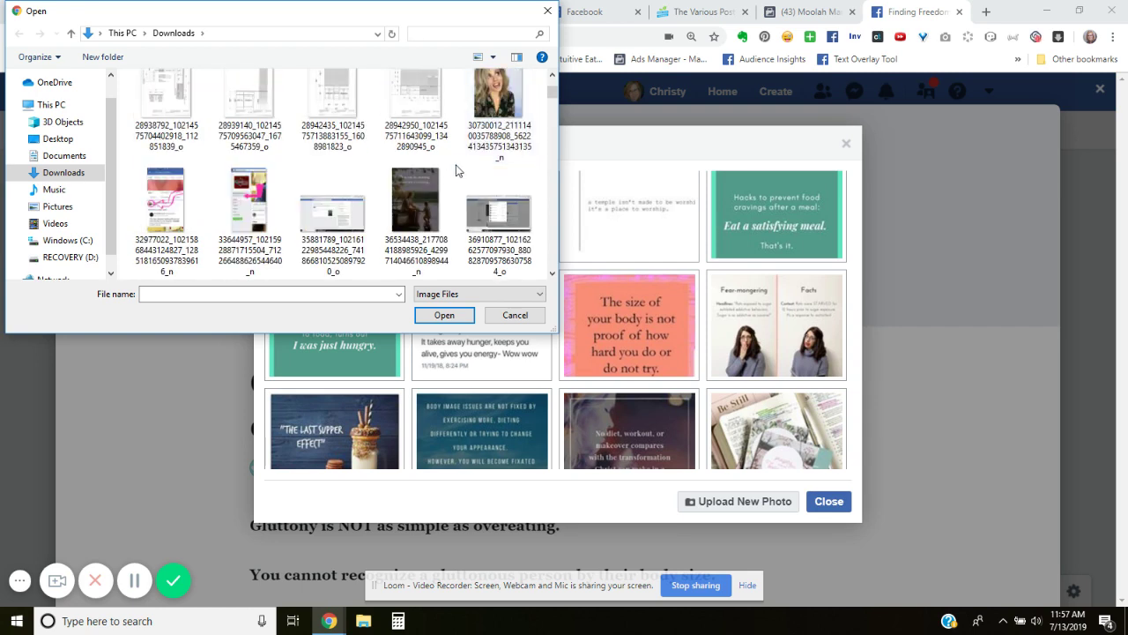
scroll(458, 171, down, 2)
scroll(458, 171, down, 2)
scroll(455, 174, down, 2)
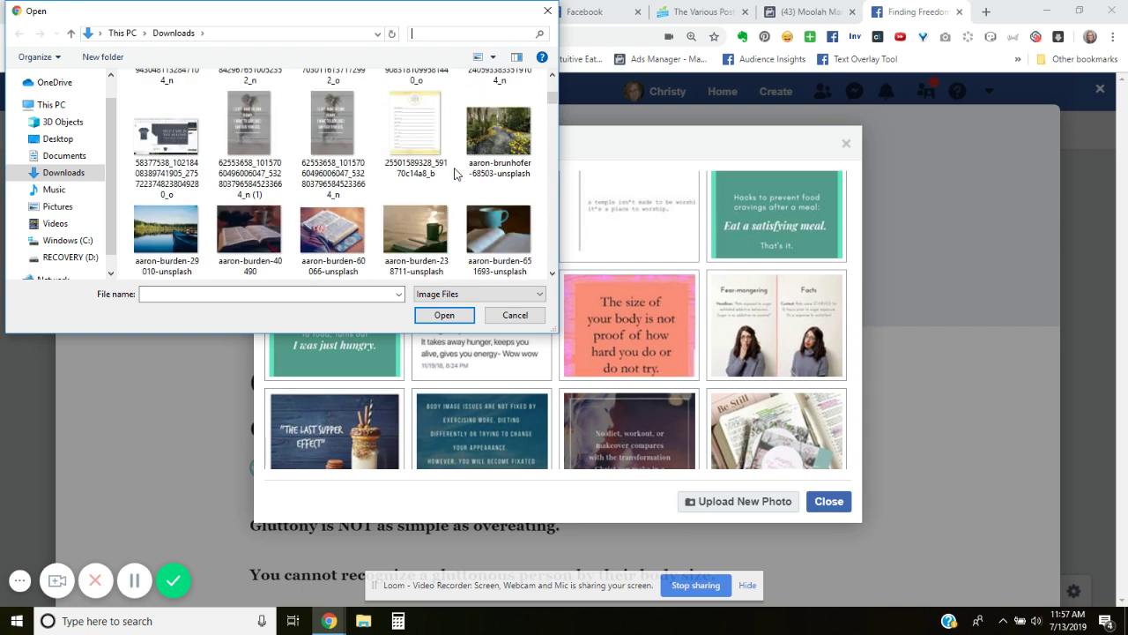
scroll(455, 175, down, 2)
scroll(455, 174, down, 2)
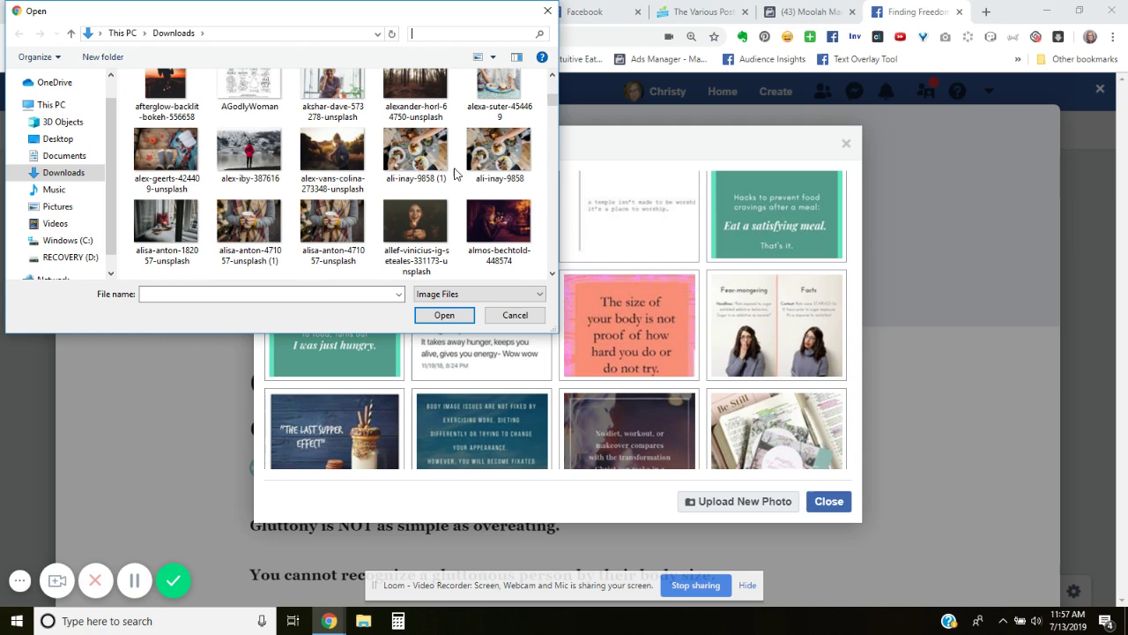
double_click(453, 173)
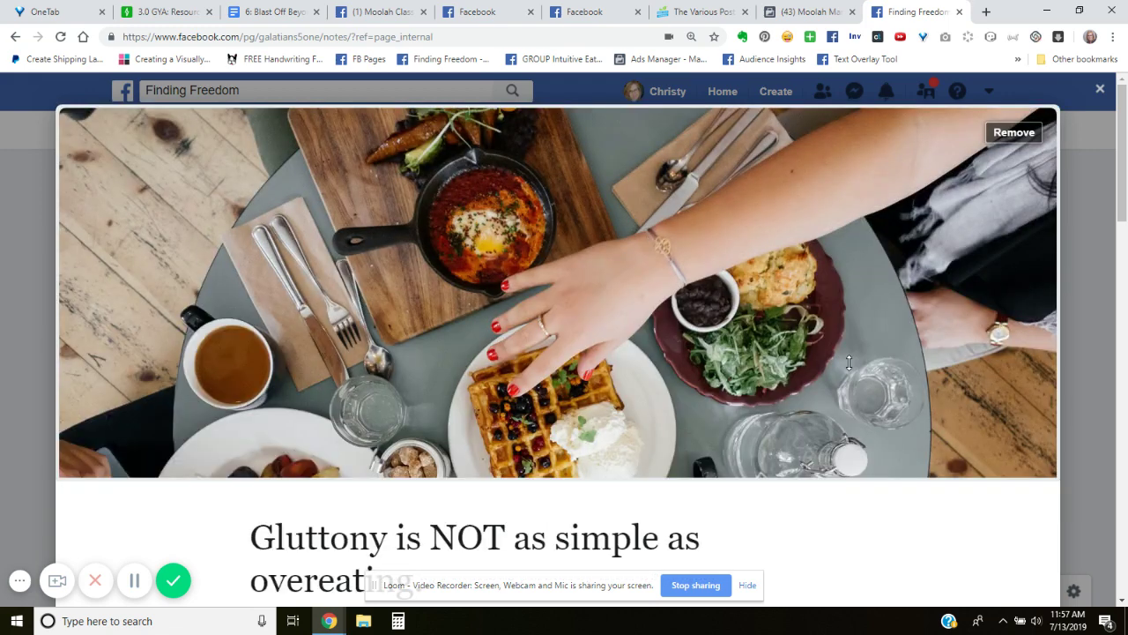
Step: Shift the cover photo upward within its frame
scroll(792, 373, down, 3)
scroll(792, 372, up, 3)
drag(696, 384, 692, 321)
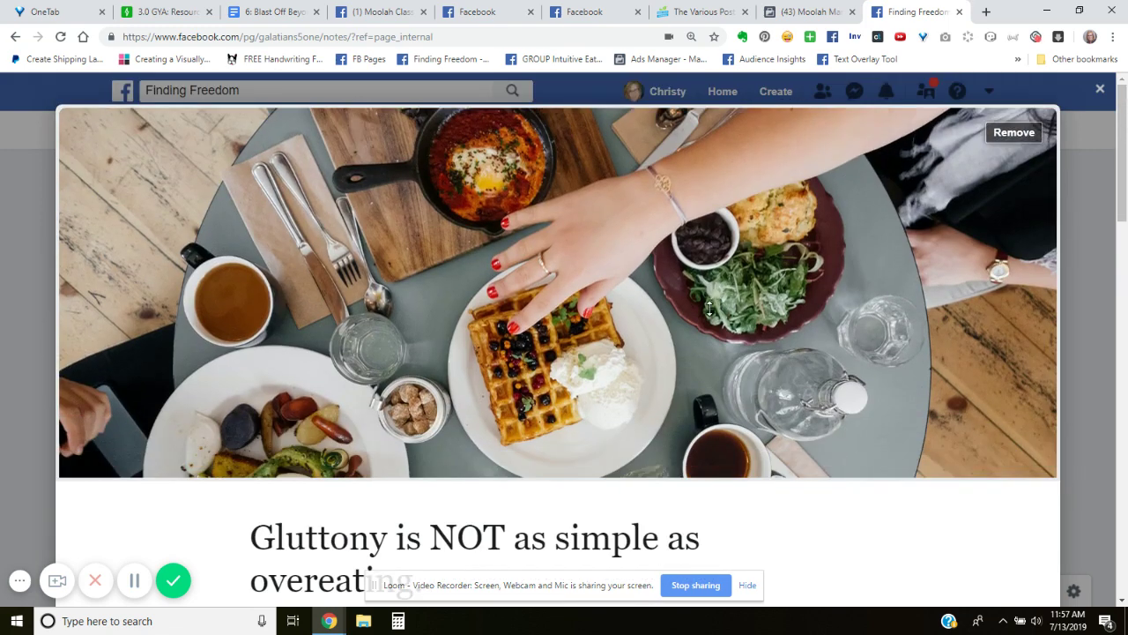
Step: Remove bold formatting from all of the note's body text
scroll(851, 291, down, 1)
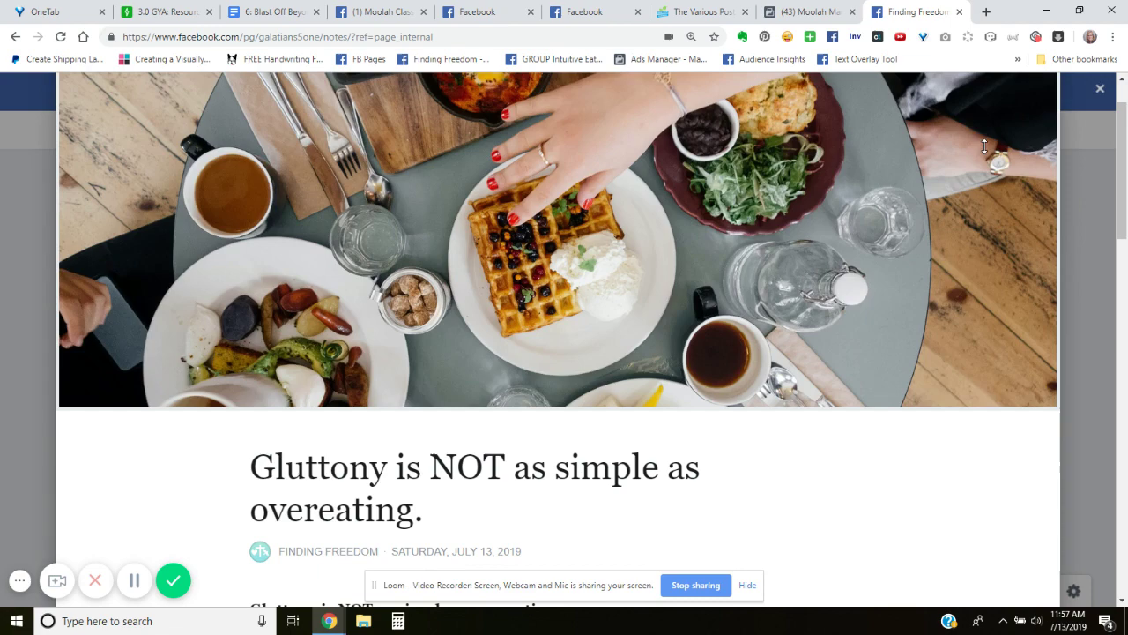
scroll(795, 338, down, 4)
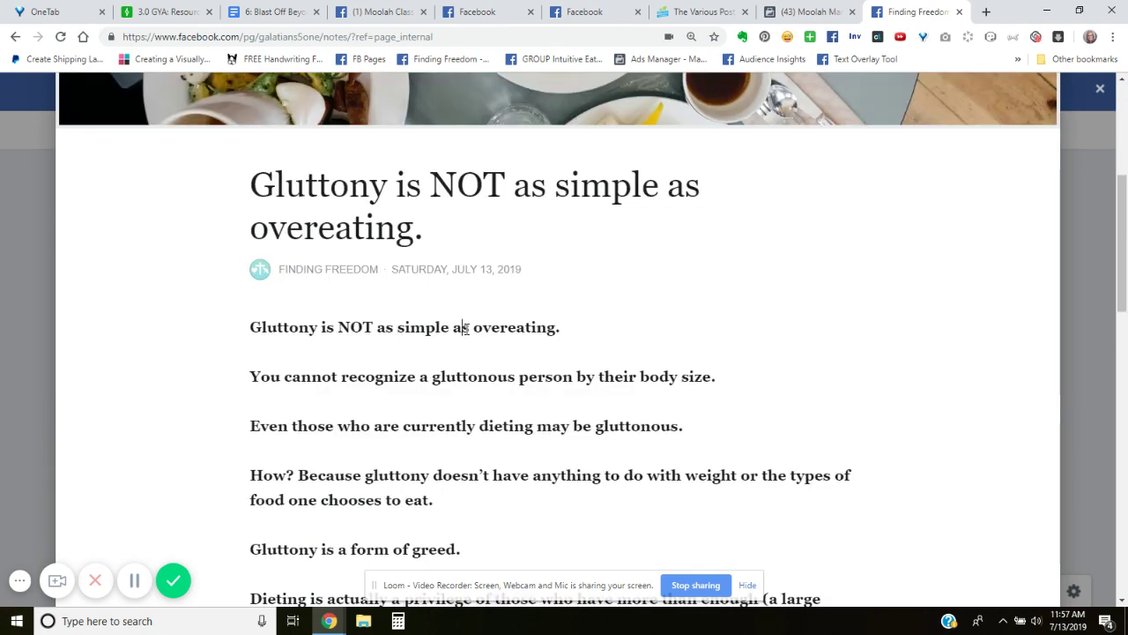
scroll(291, 327, down, 1)
key(ctrl+a)
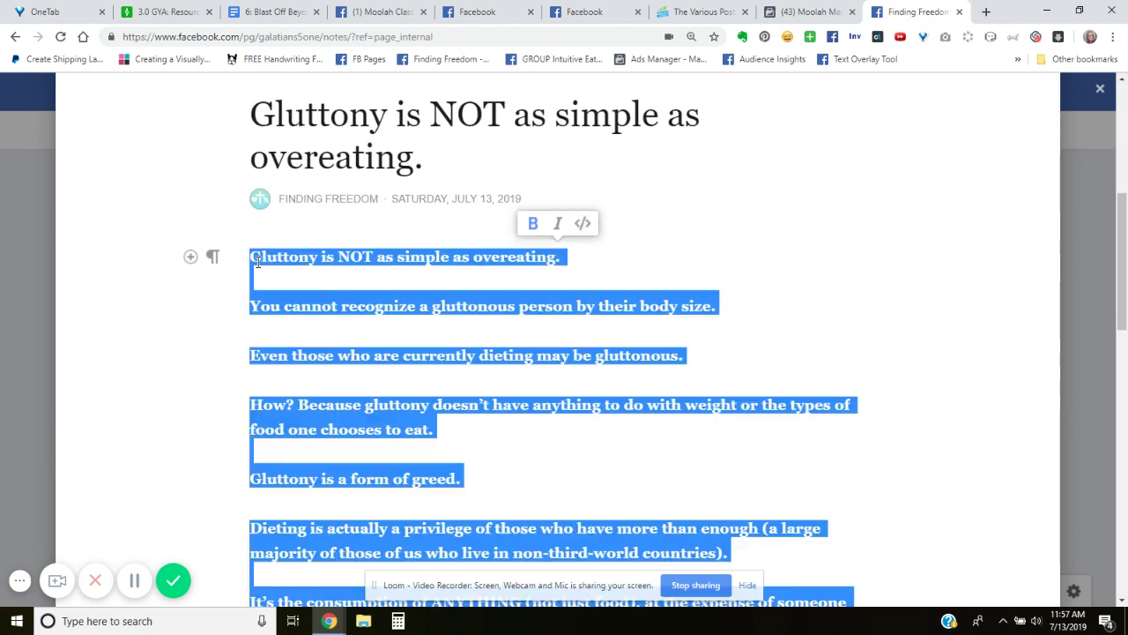
click(533, 226)
click(571, 256)
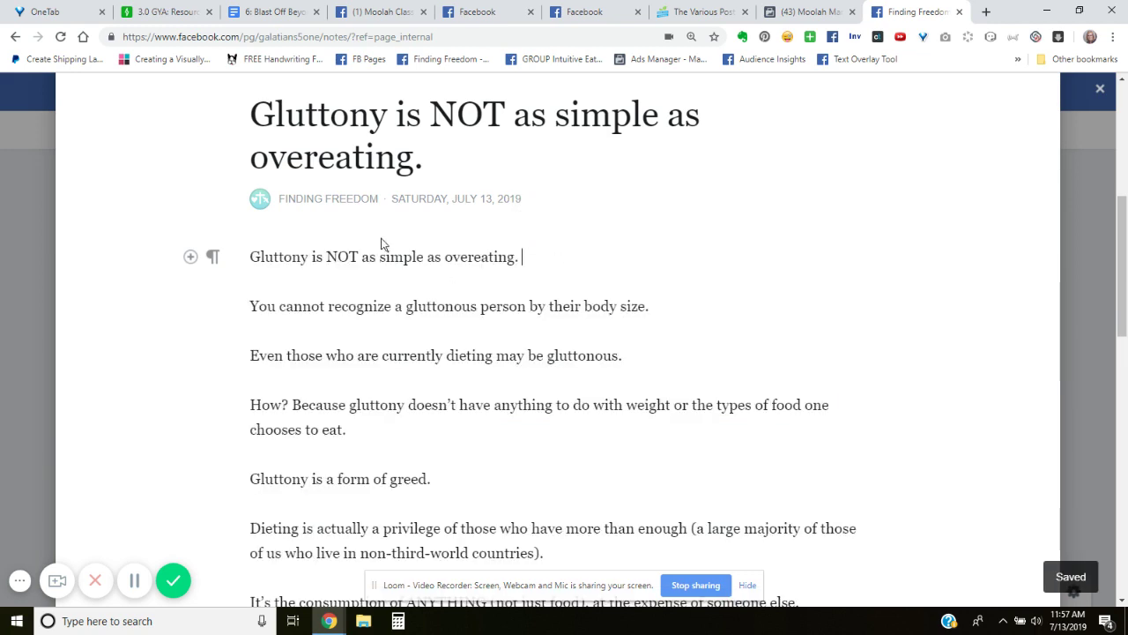
Step: Try deleting the empty line before the Eating food paragraph, then undo it
scroll(419, 317, down, 3)
scroll(739, 314, down, 6)
scroll(739, 313, down, 3)
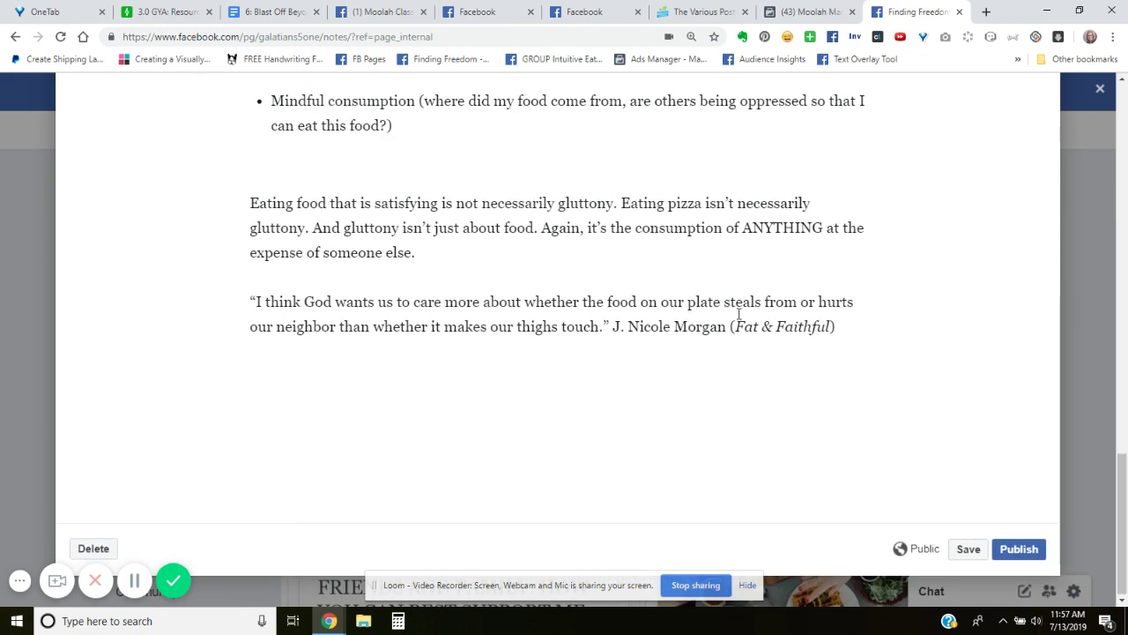
click(445, 167)
click(452, 149)
key(Delete)
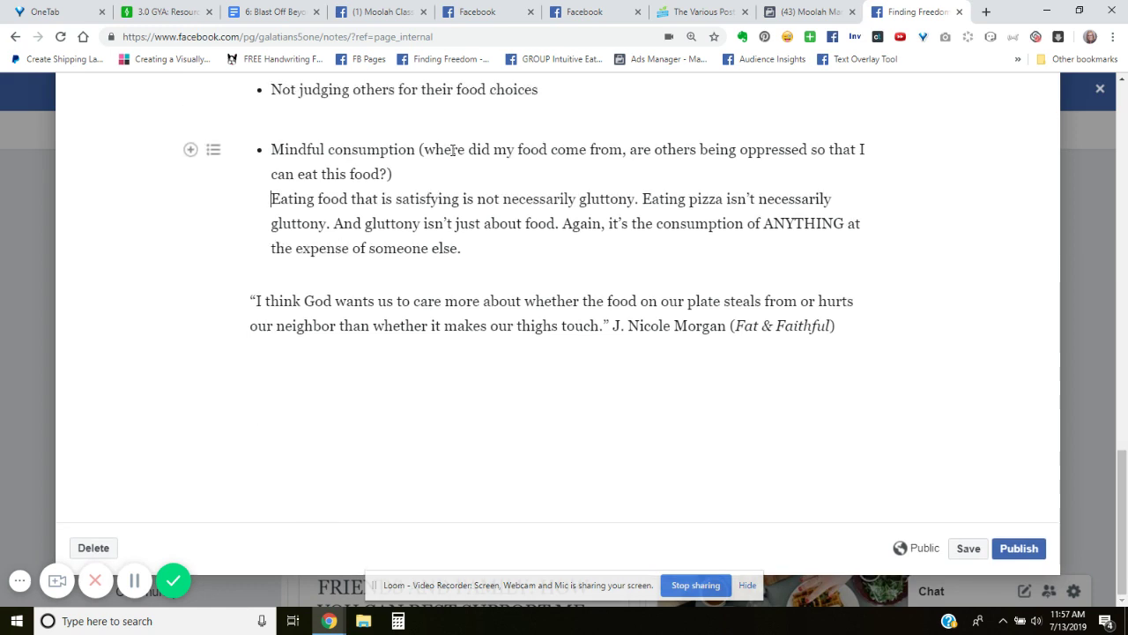
key(ctrl+z)
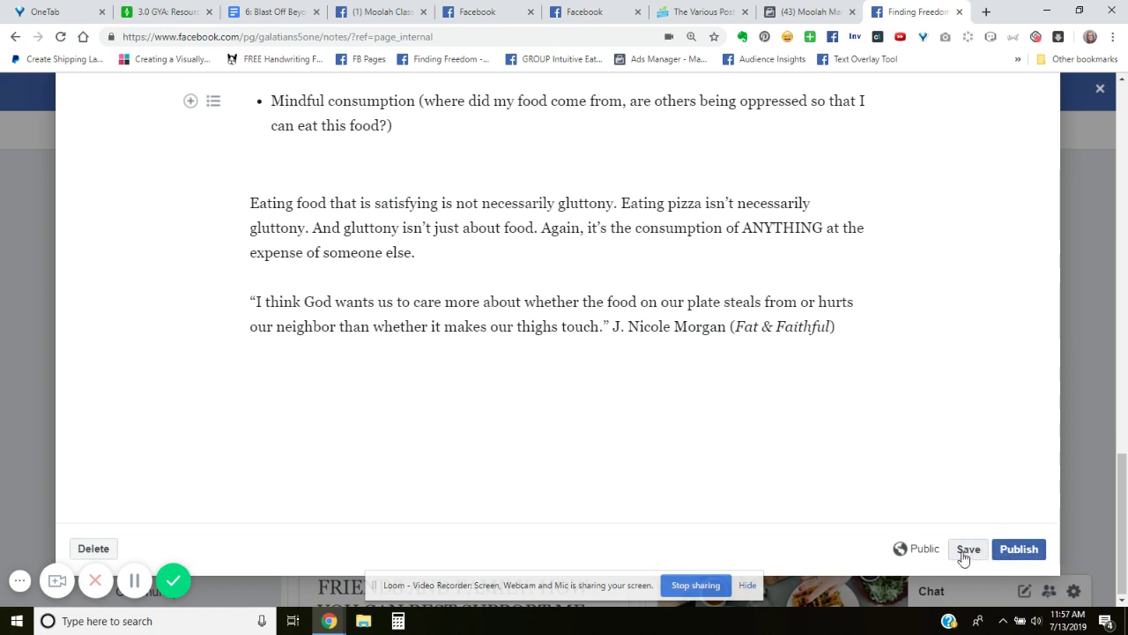
Step: Publish the Gluttony note and dismiss the success confirmation
click(1018, 563)
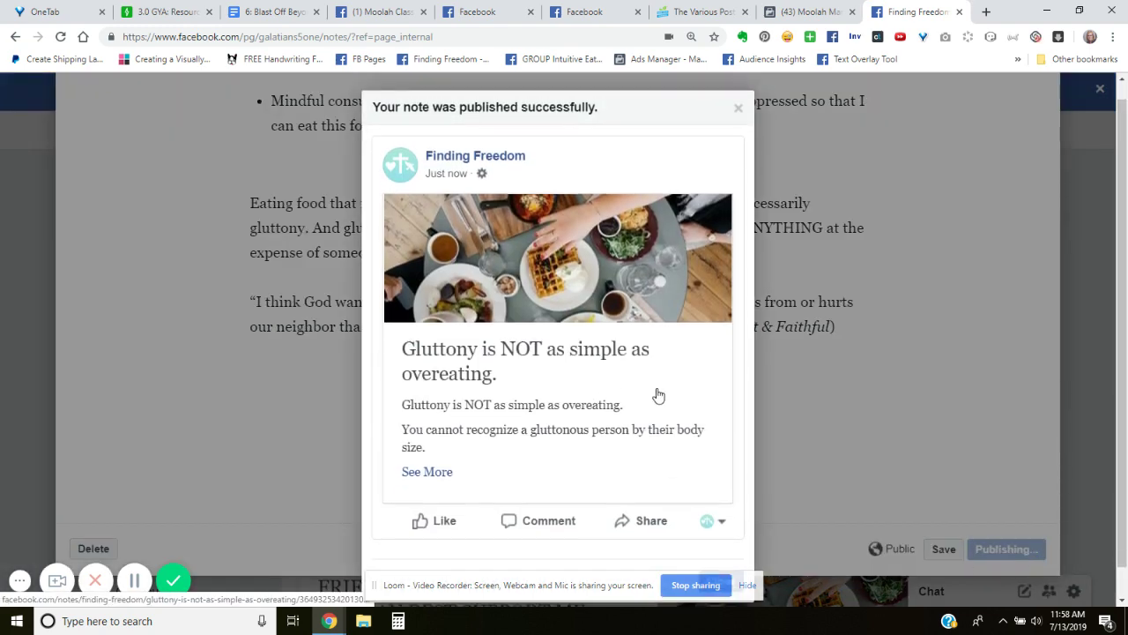
click(718, 554)
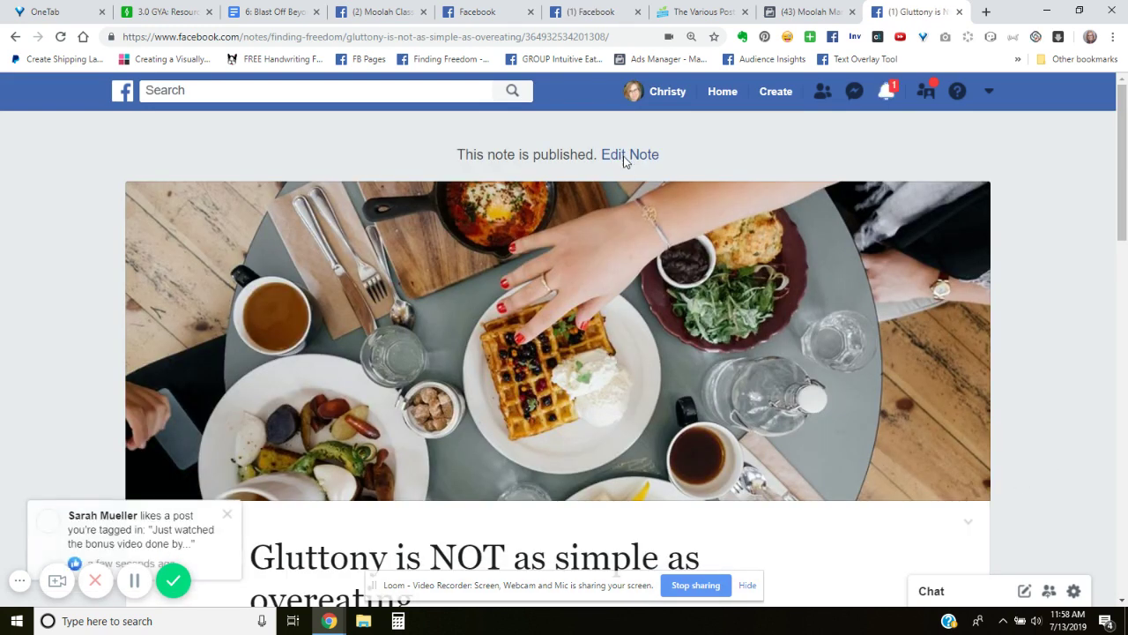
Step: Return to 'Finding Freedom - Notes' through the browser's back history
click(231, 528)
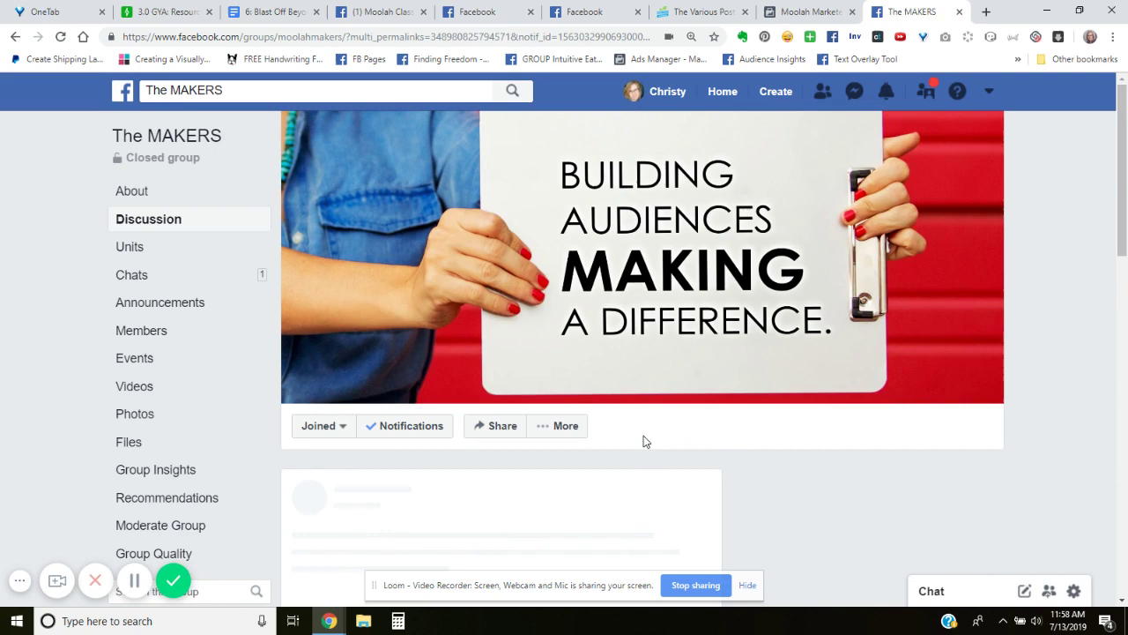
right_click(14, 39)
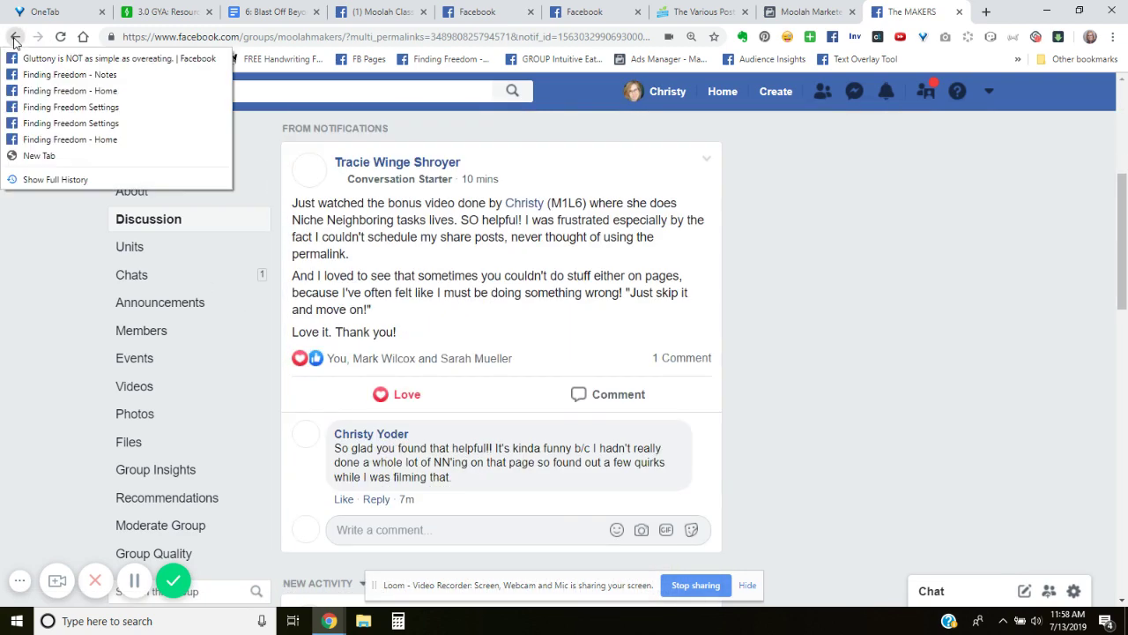
click(48, 74)
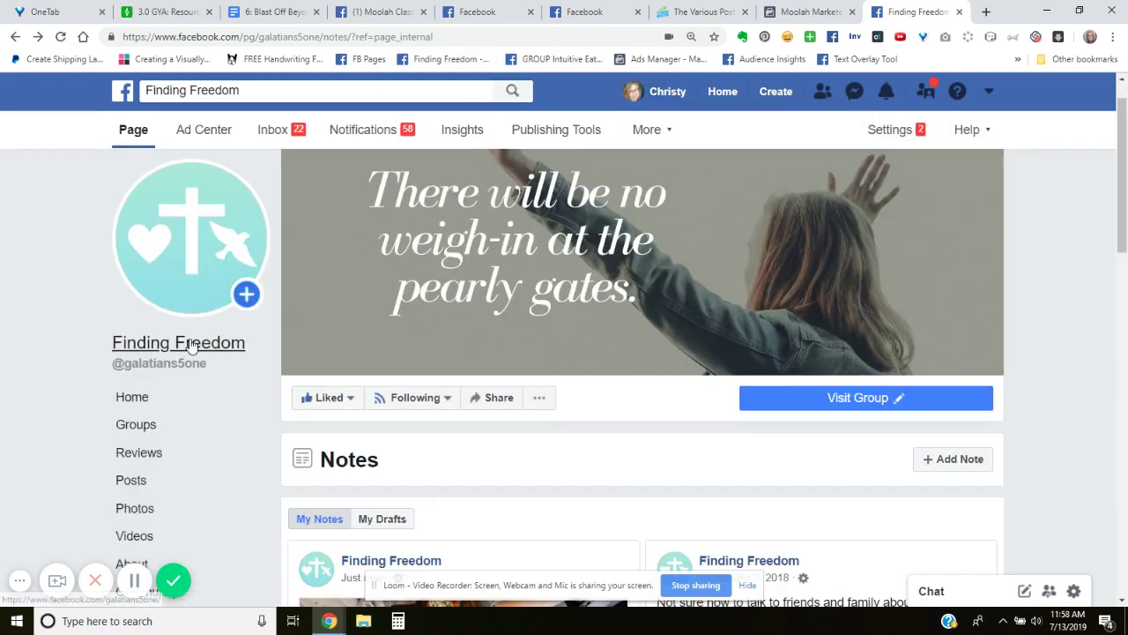
Step: Scroll the Finding Freedom home timeline down to the new Gluttony note post
click(132, 396)
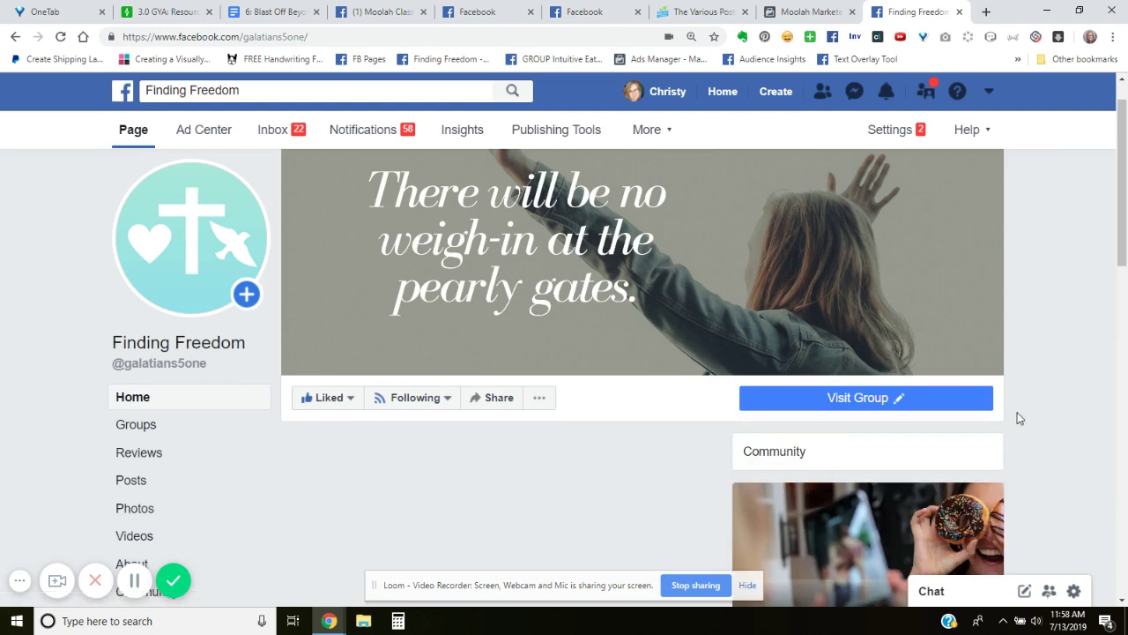
scroll(1018, 418, down, 3)
scroll(1018, 417, down, 4)
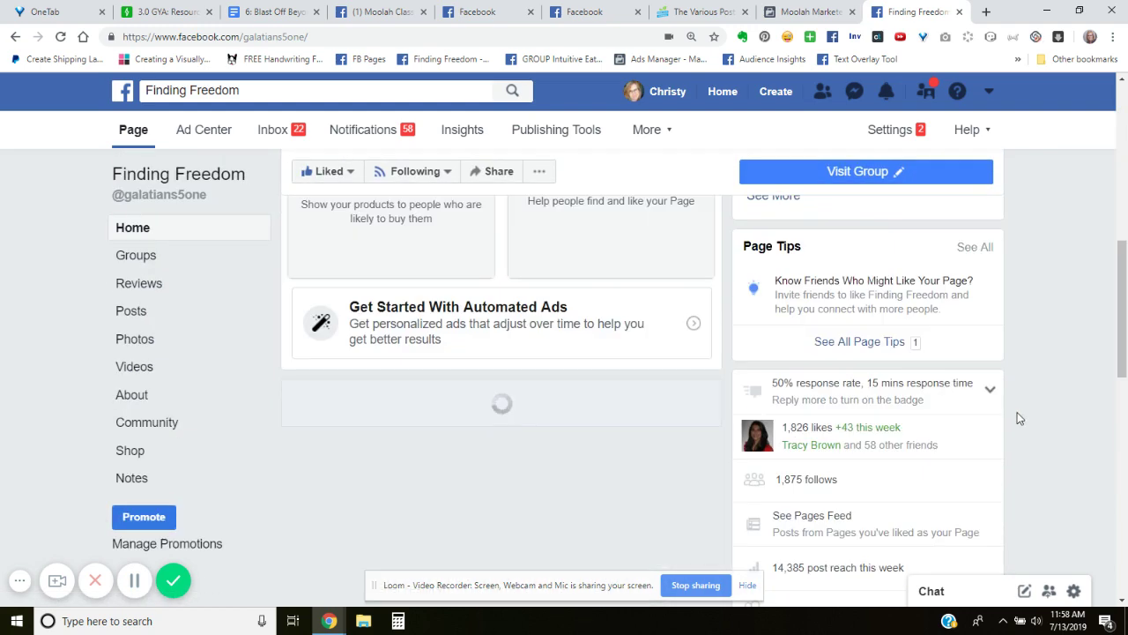
scroll(1018, 417, down, 3)
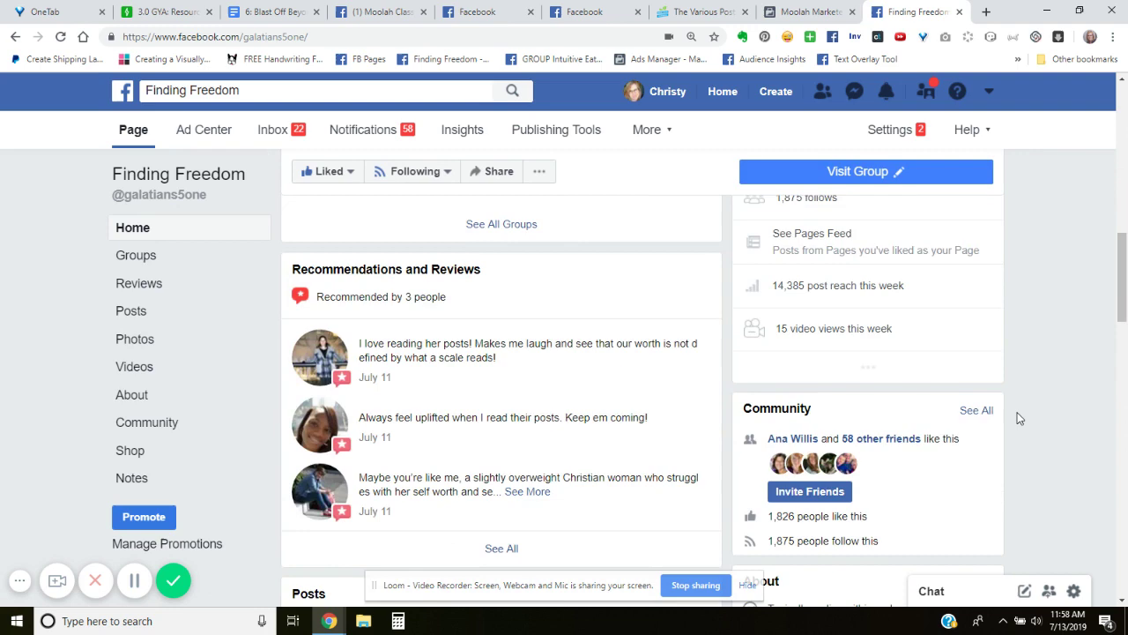
scroll(1017, 418, down, 2)
scroll(1017, 418, down, 3)
scroll(1018, 417, down, 3)
scroll(1018, 417, down, 2)
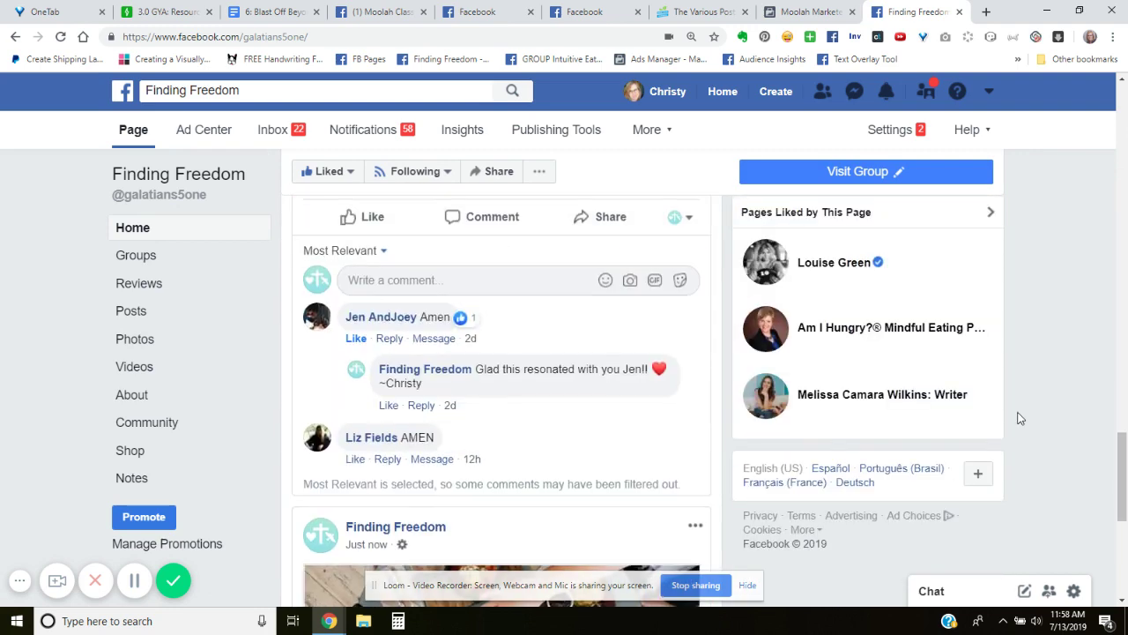
scroll(1018, 417, down, 3)
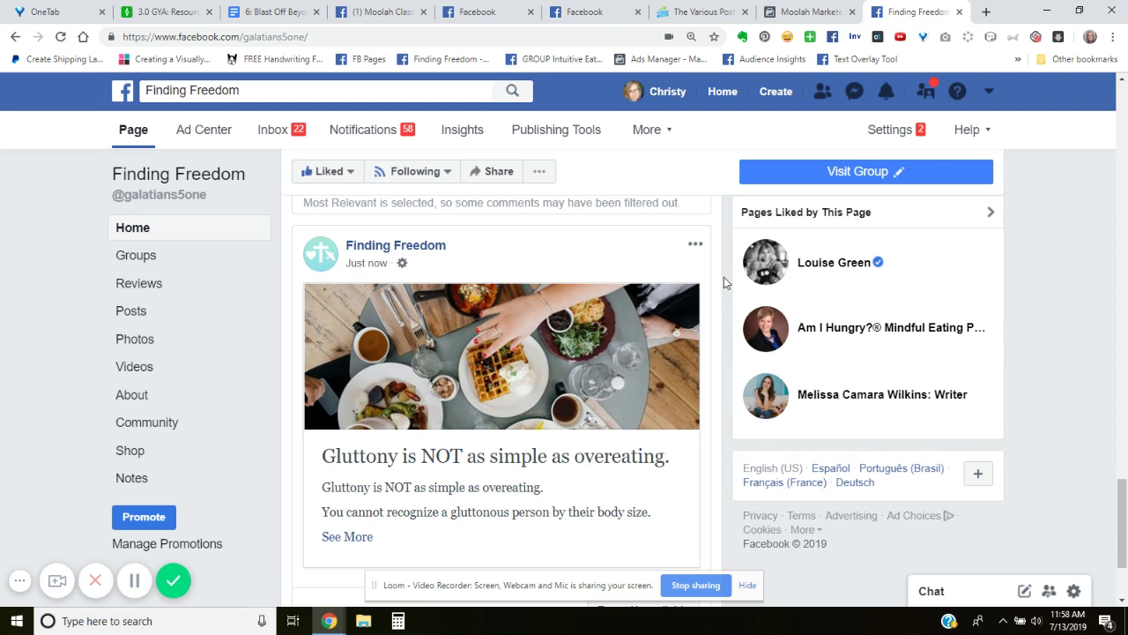
right_click(371, 269)
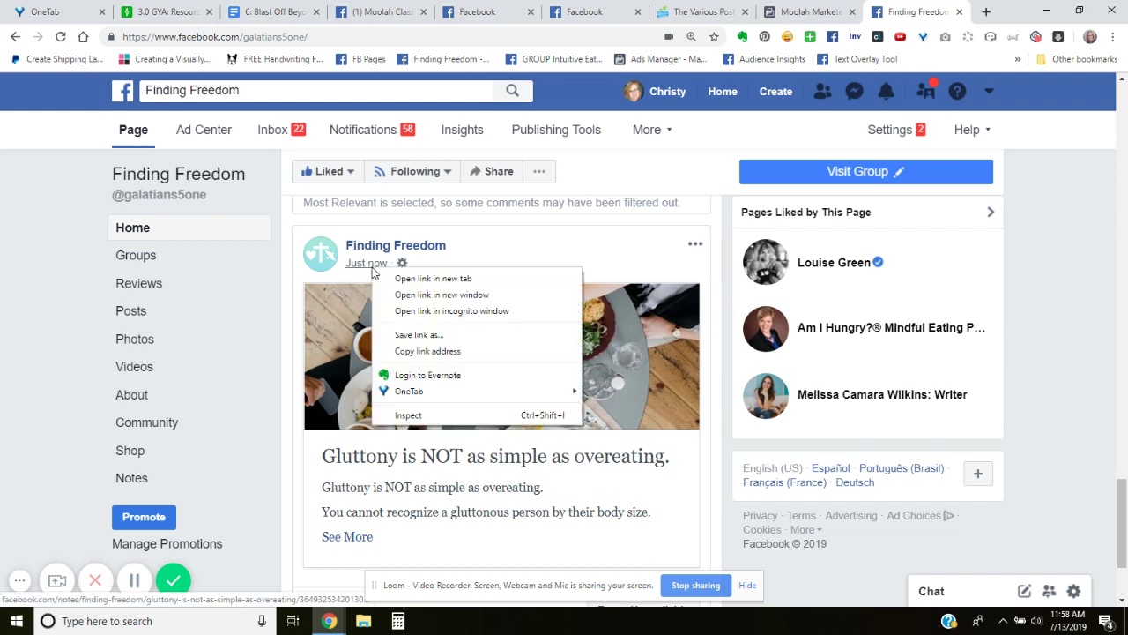
click(430, 351)
click(343, 43)
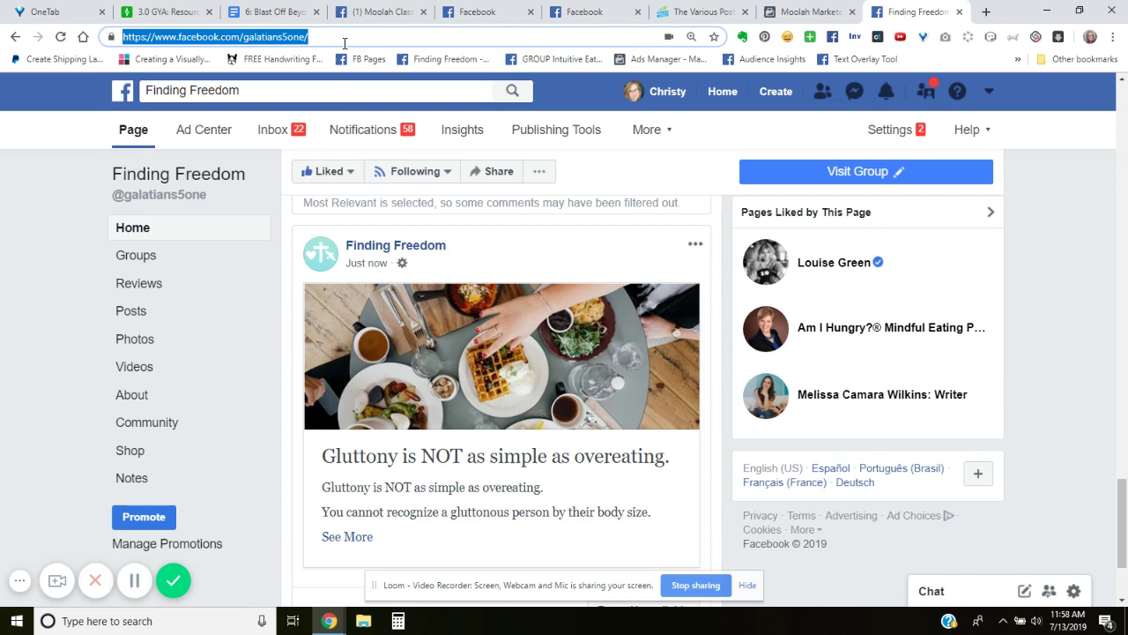
key(ctrl+v)
key(Return)
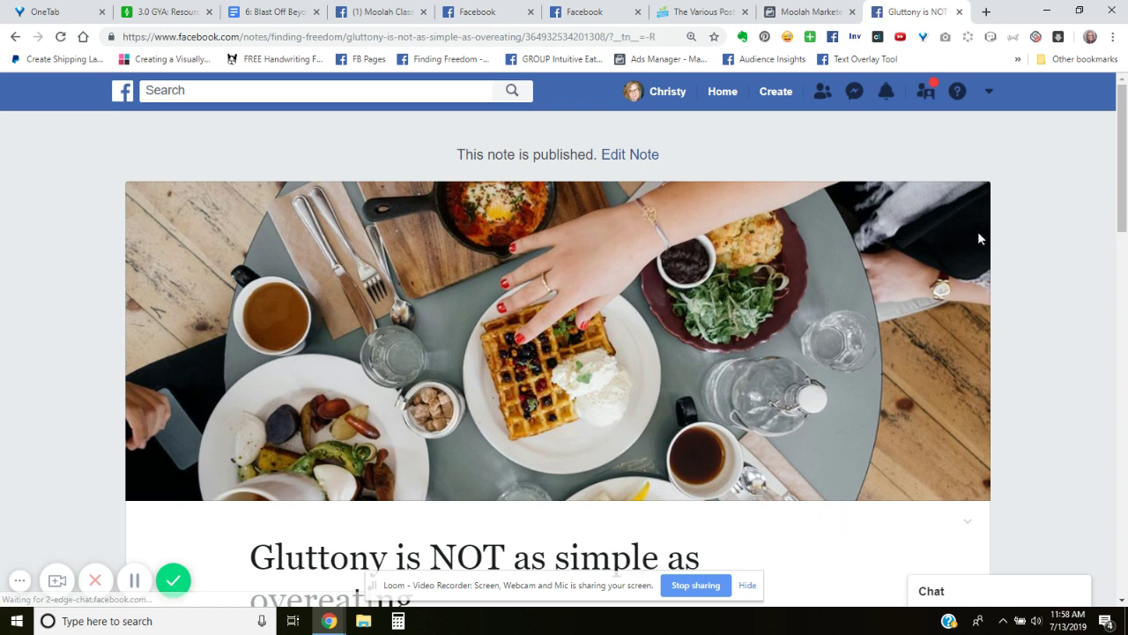
click(14, 37)
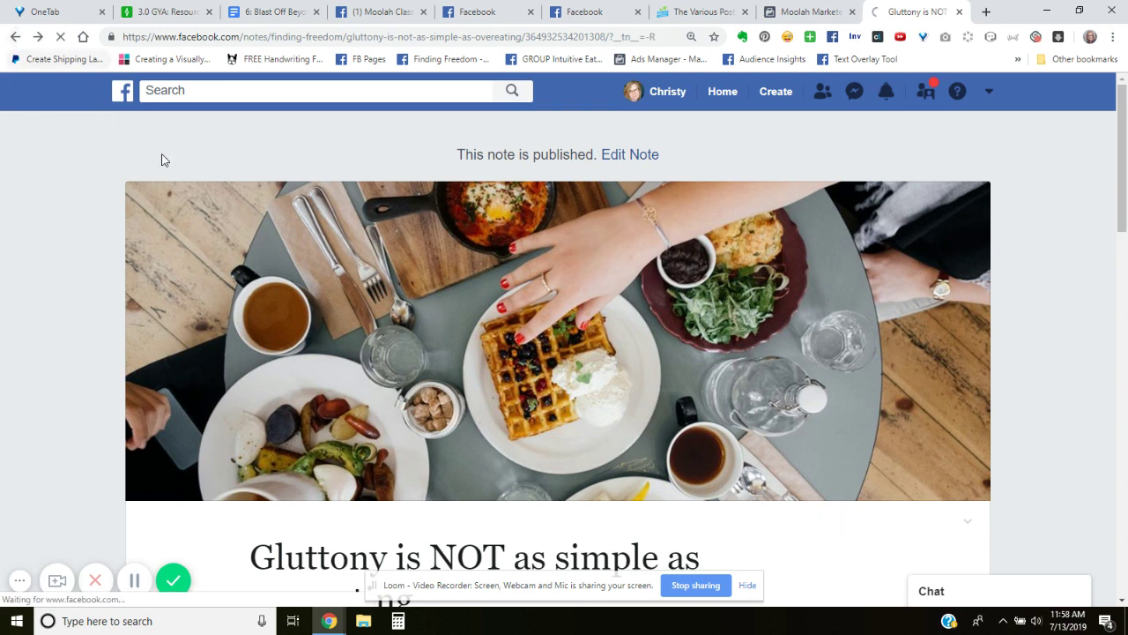